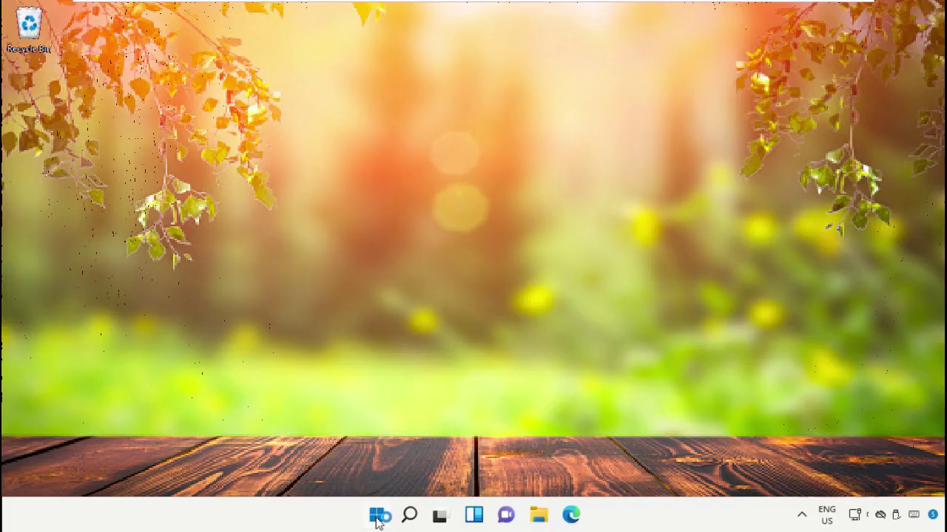
Search the Start menu for 'task mana' to find Task Manager.
left_click(378, 517)
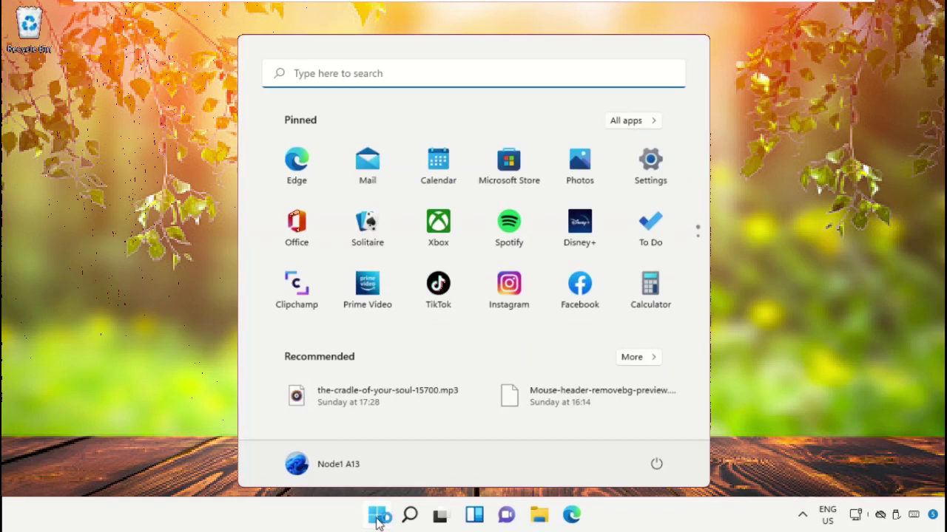
type("ta")
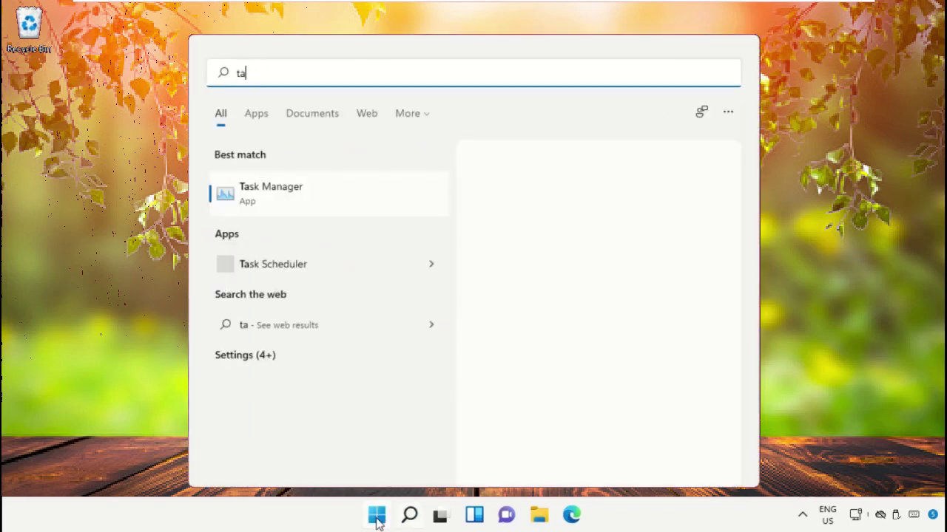
type("sk mana")
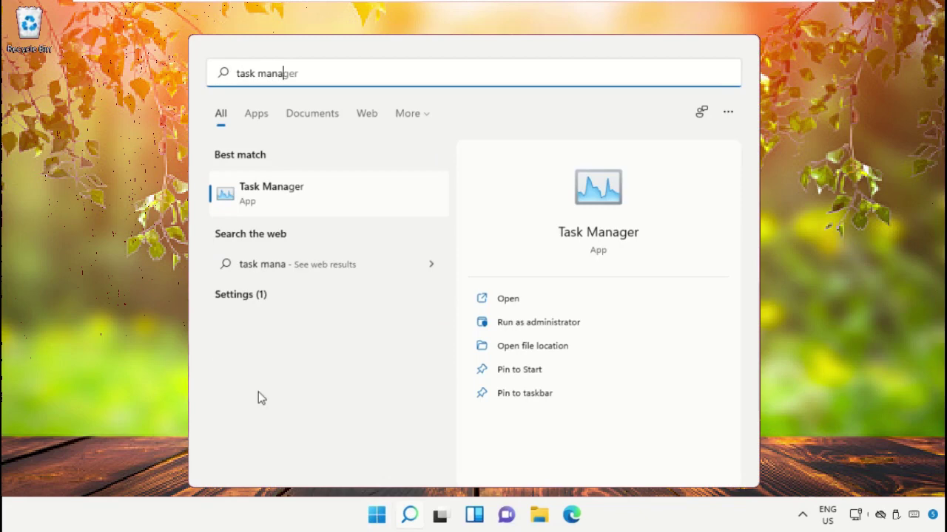
Open Task Manager and start a new task with File > Run new task.
left_click(288, 194)
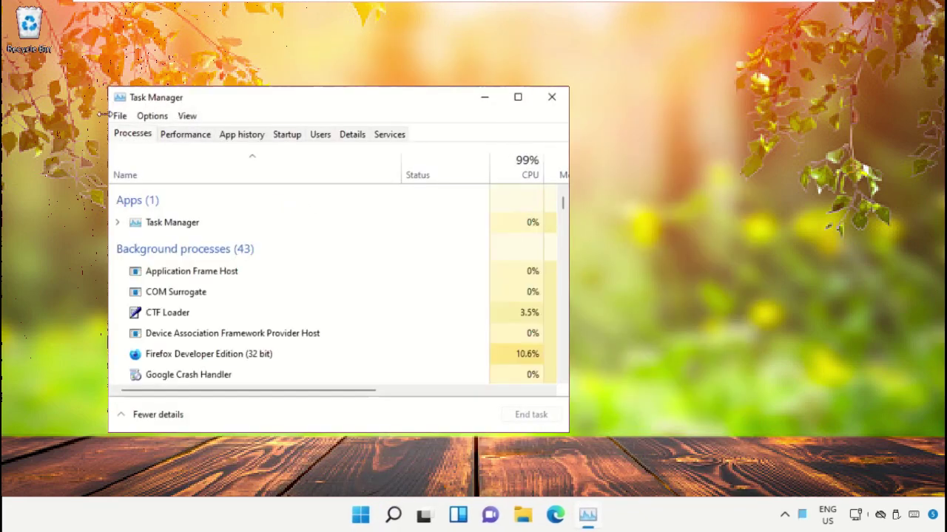
left_click(119, 118)
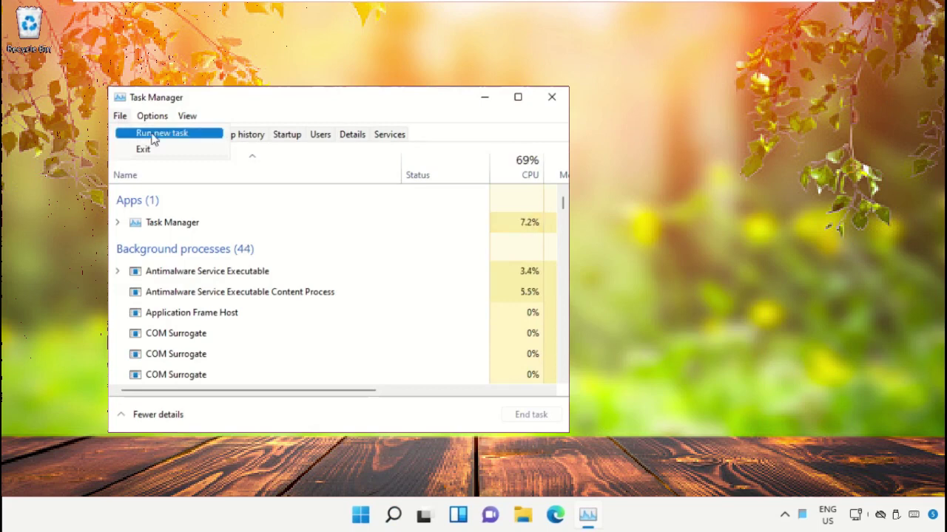
left_click(201, 137)
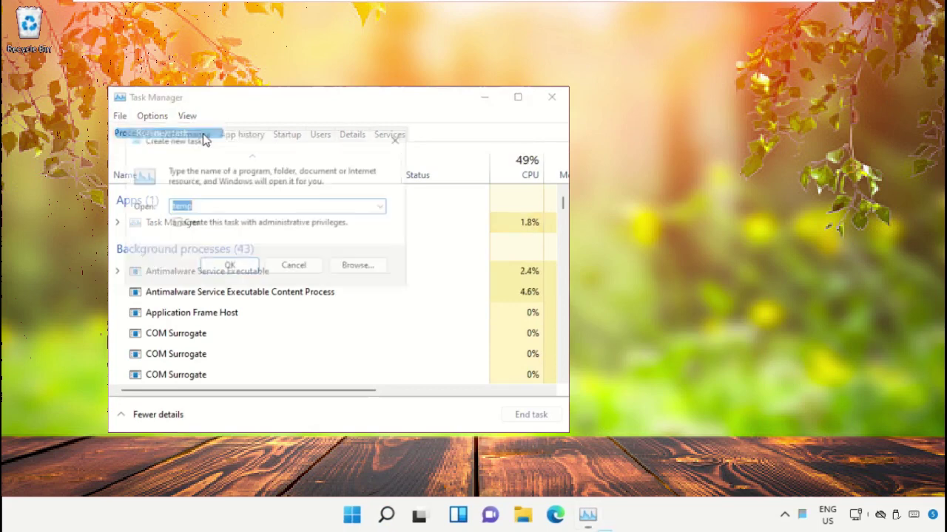
Browse from This PC into Local Disk (C:) and the Windows folder.
left_click(362, 272)
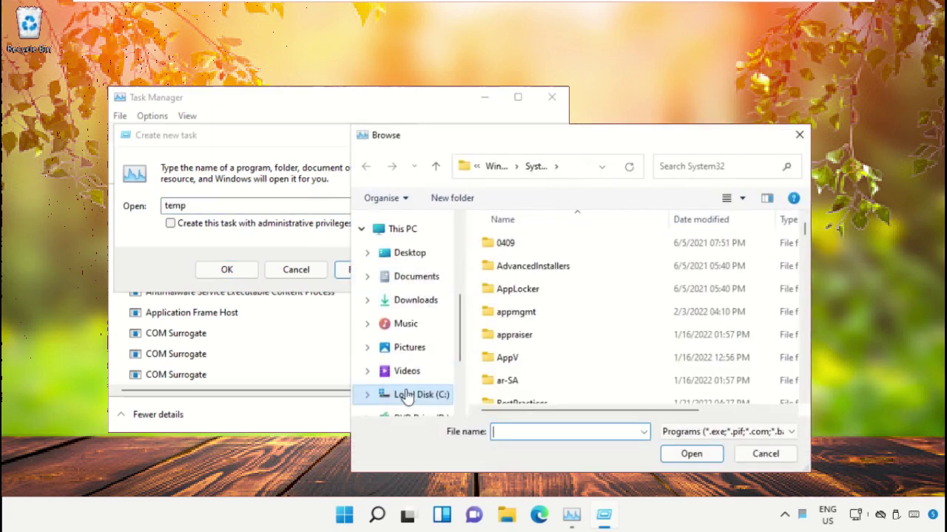
scroll(408, 392, "down", 1)
left_click(410, 368)
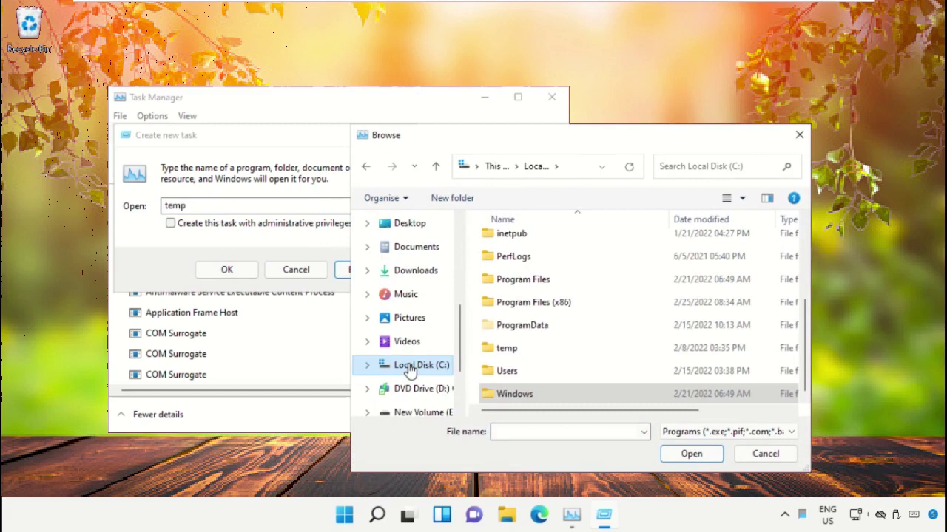
scroll(412, 267, "up", 1)
left_click(411, 255)
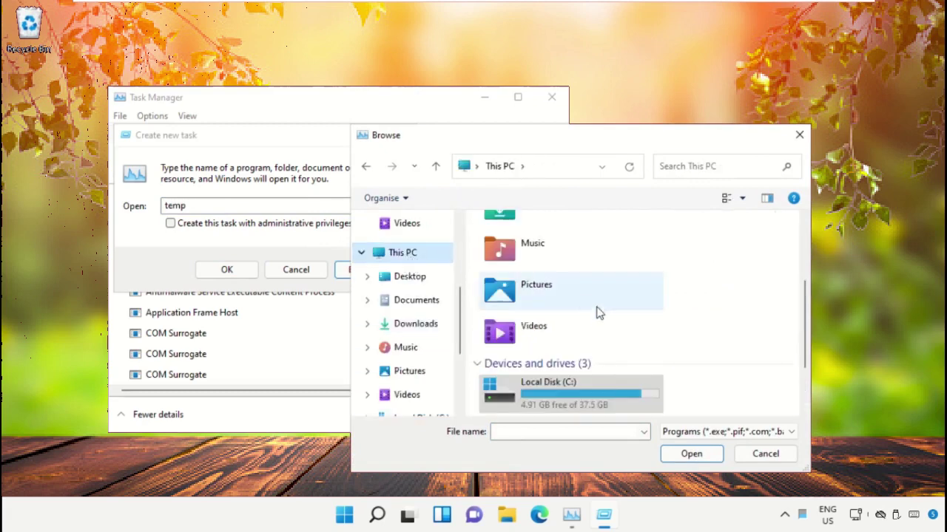
scroll(596, 318, "up", 1)
scroll(544, 379, "down", 2)
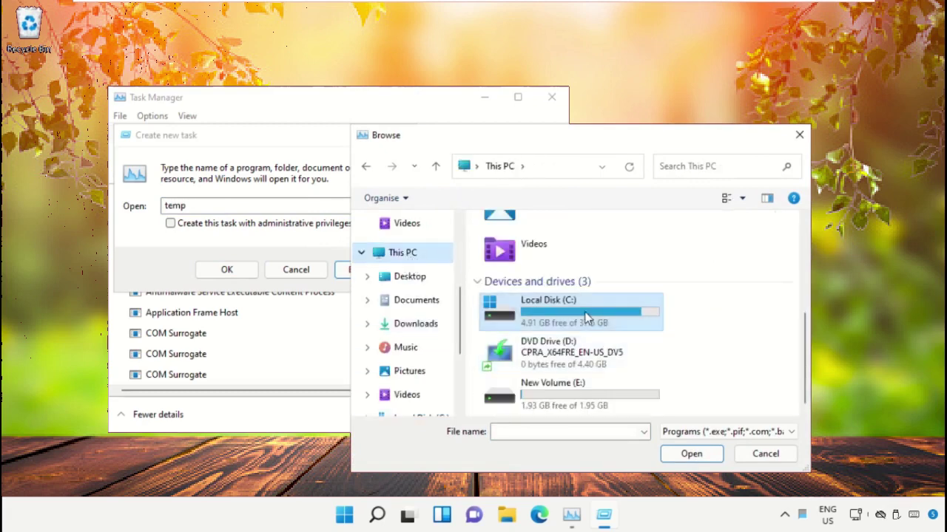
double_click(562, 309)
scroll(560, 270, "down", 2)
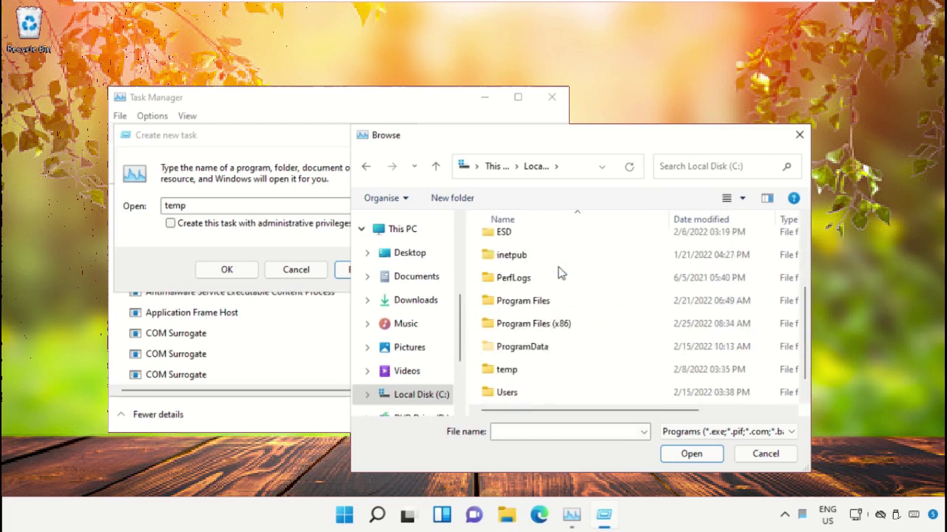
scroll(543, 326, "down", 1)
double_click(523, 398)
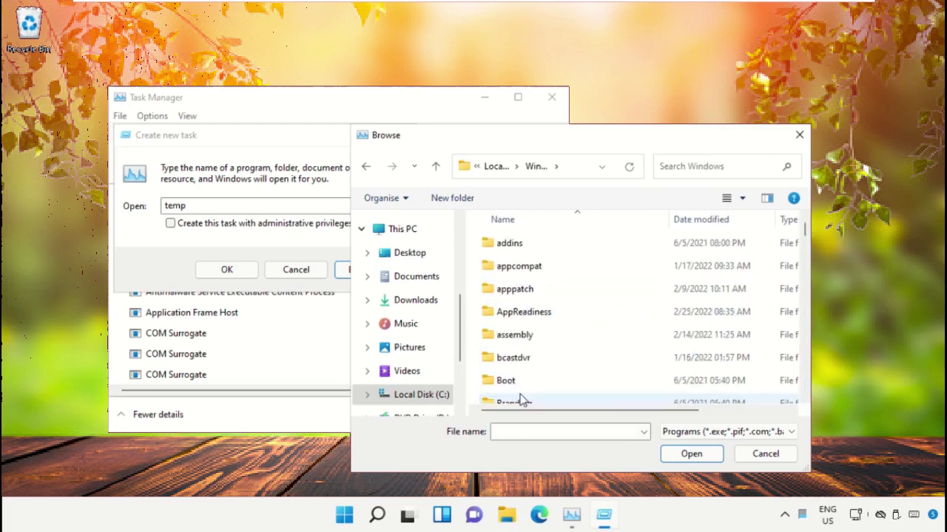
Open the System32 folder and pick cmd.exe as the program to run.
scroll(549, 278, "down", 1)
scroll(549, 281, "down", 1)
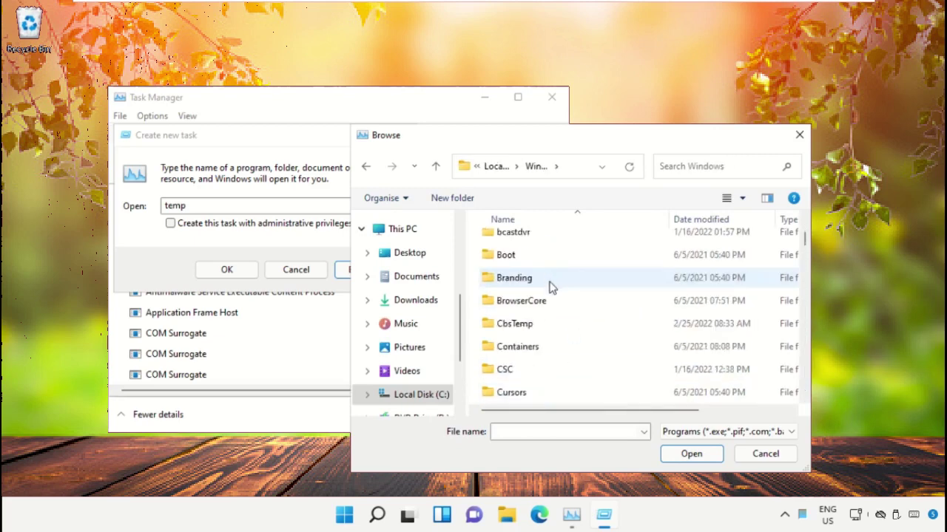
scroll(553, 292, "down", 2)
scroll(554, 307, "down", 3)
scroll(551, 333, "down", 6)
scroll(546, 347, "down", 1)
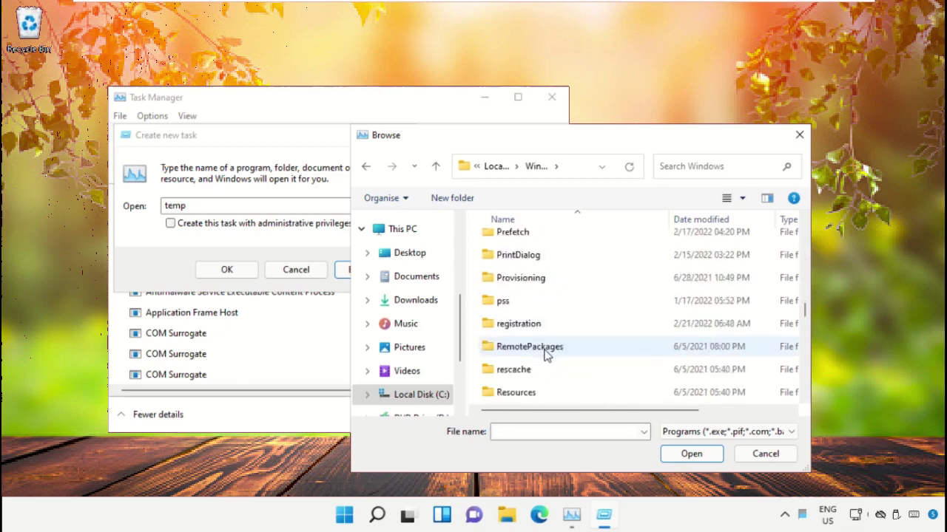
scroll(546, 352, "down", 2)
scroll(546, 355, "down", 2)
scroll(545, 355, "down", 1)
scroll(543, 352, "down", 1)
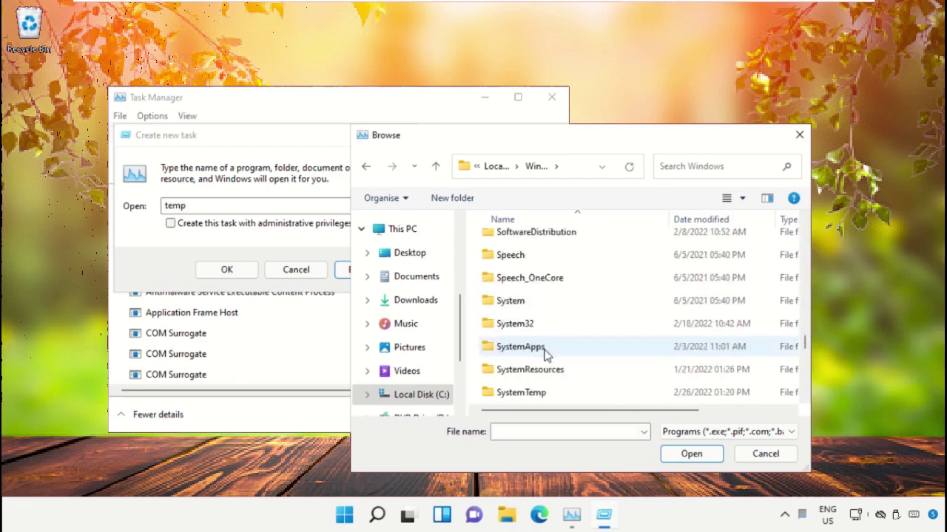
double_click(521, 324)
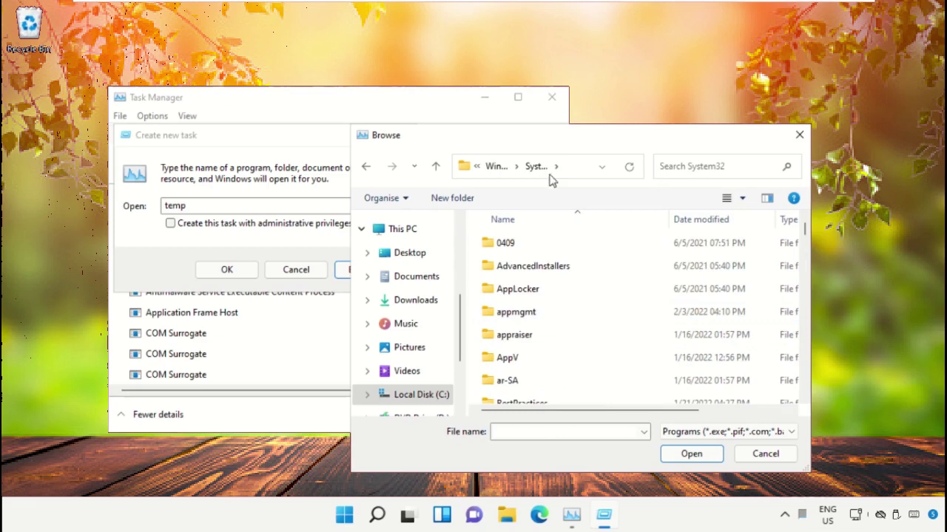
scroll(570, 332, "down", 1)
scroll(555, 330, "down", 1)
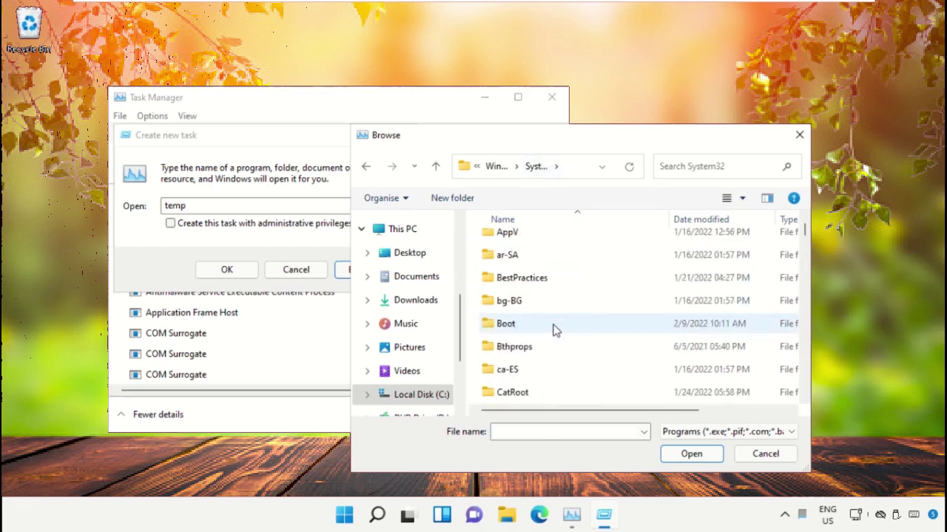
scroll(555, 330, "down", 1)
scroll(554, 329, "down", 4)
scroll(554, 328, "down", 3)
scroll(553, 325, "down", 1)
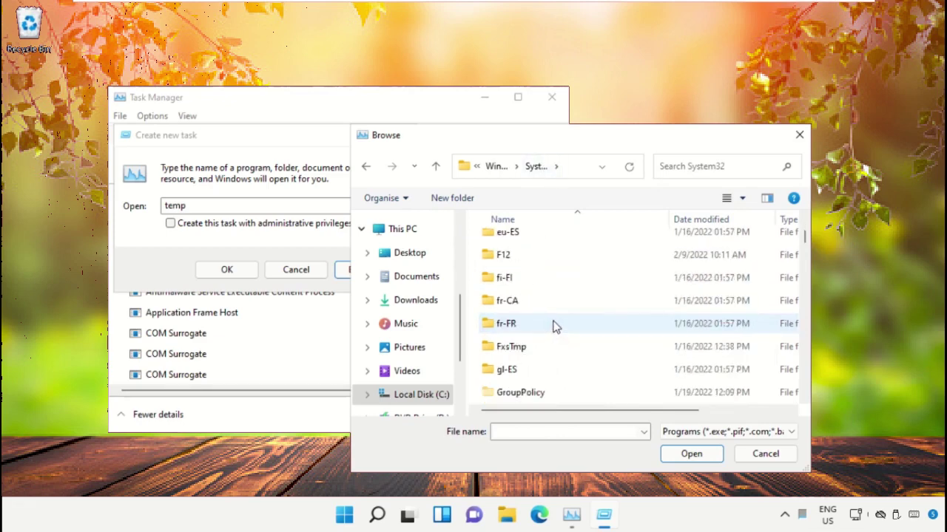
scroll(553, 325, "down", 3)
scroll(557, 323, "down", 1)
type("cmd")
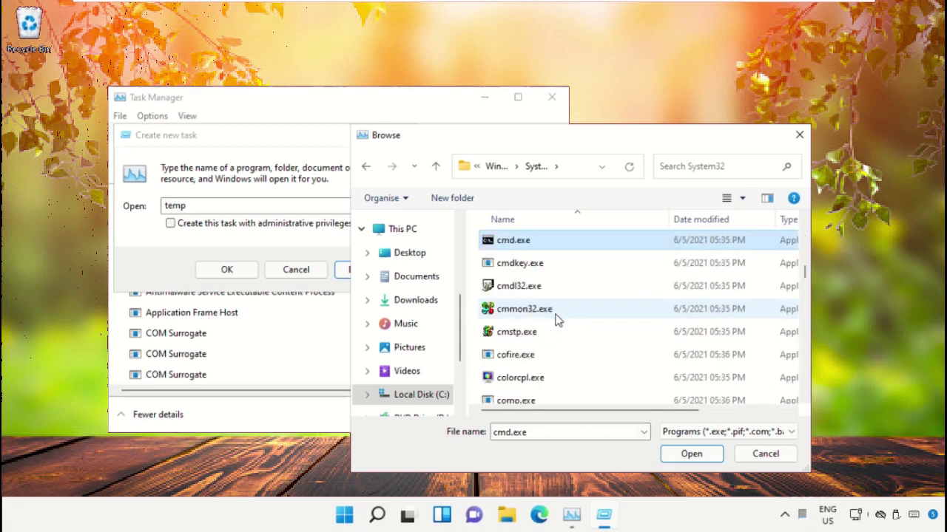
scroll(540, 310, "up", 1)
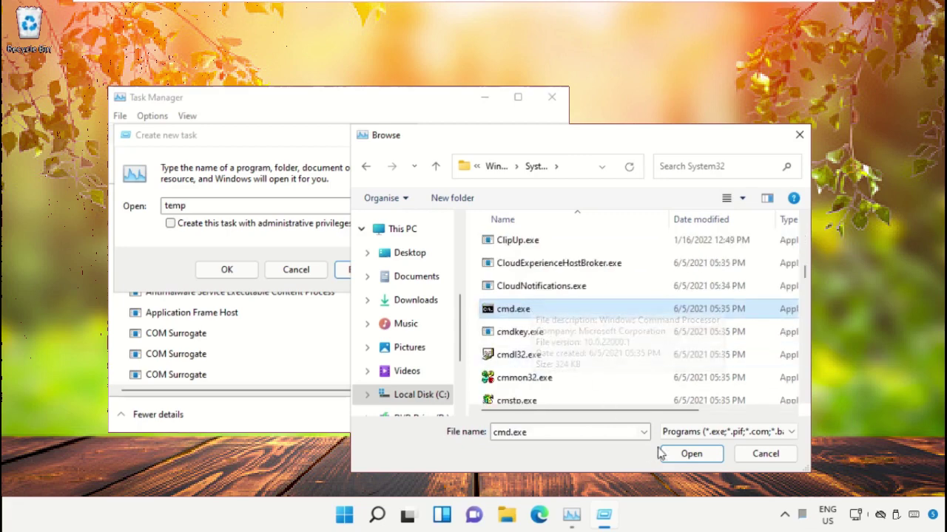
Launch cmd.exe with administrative privileges, then minimize Task Manager and the Command Prompt.
left_click(680, 457)
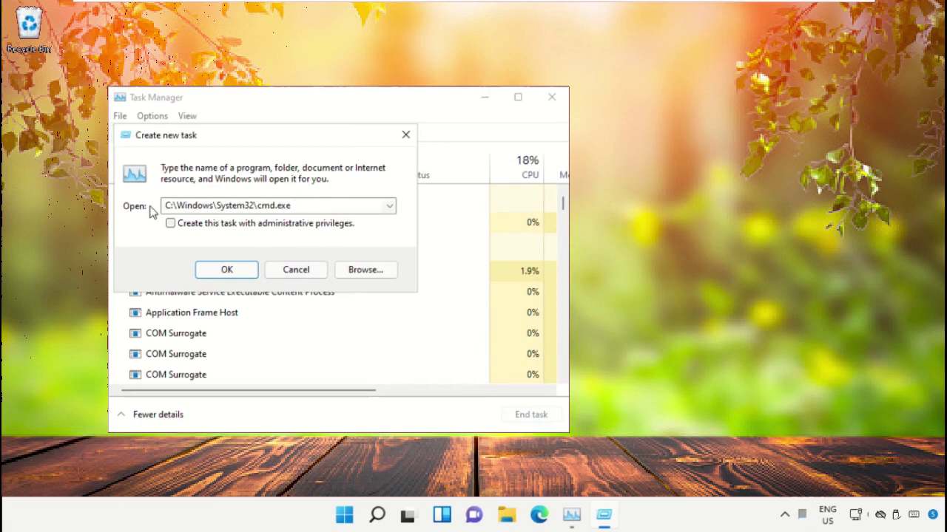
left_click(170, 224)
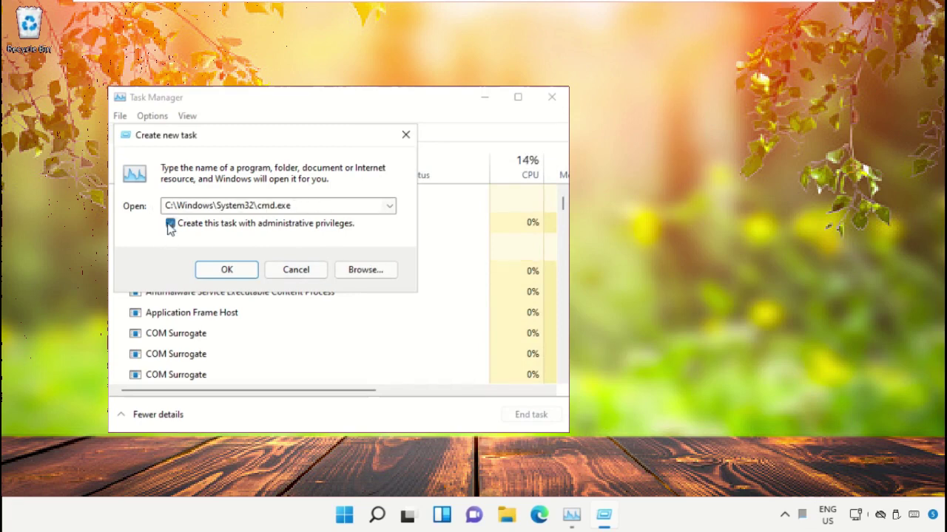
left_click(227, 271)
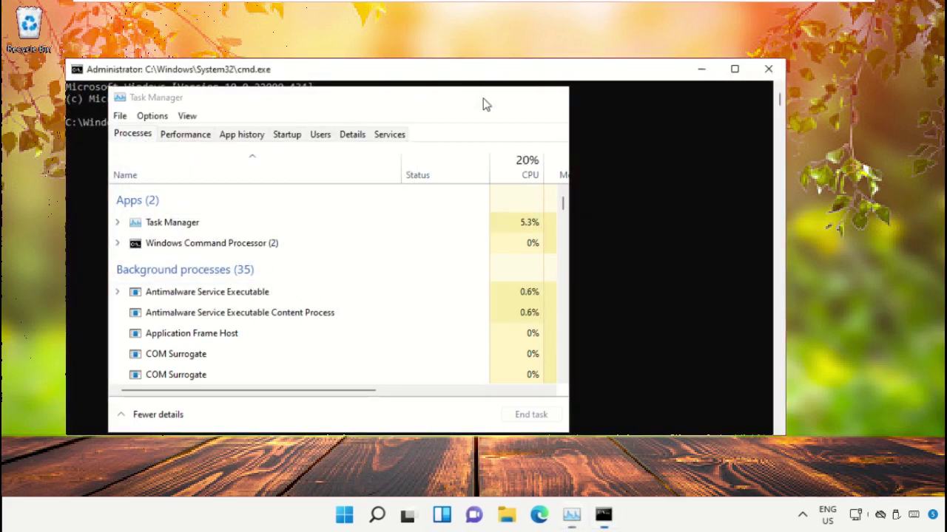
key("super+Down")
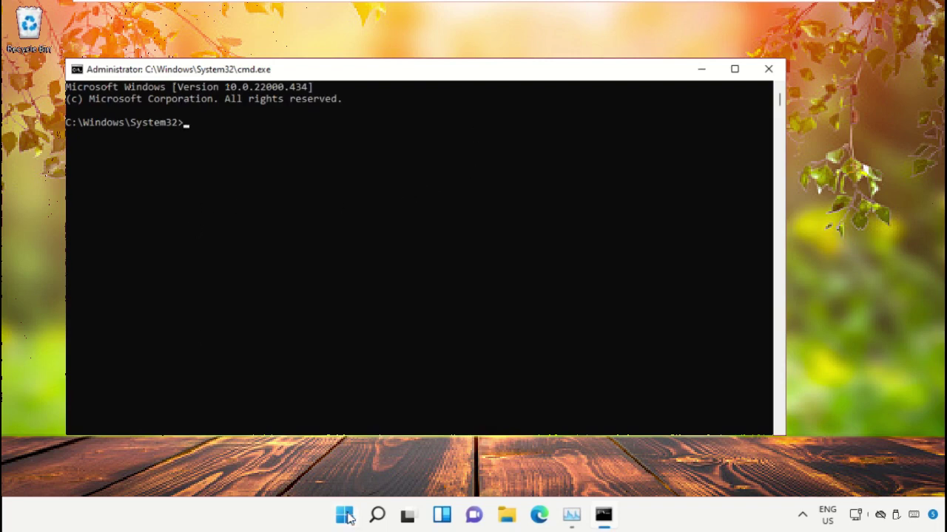
left_click(702, 69)
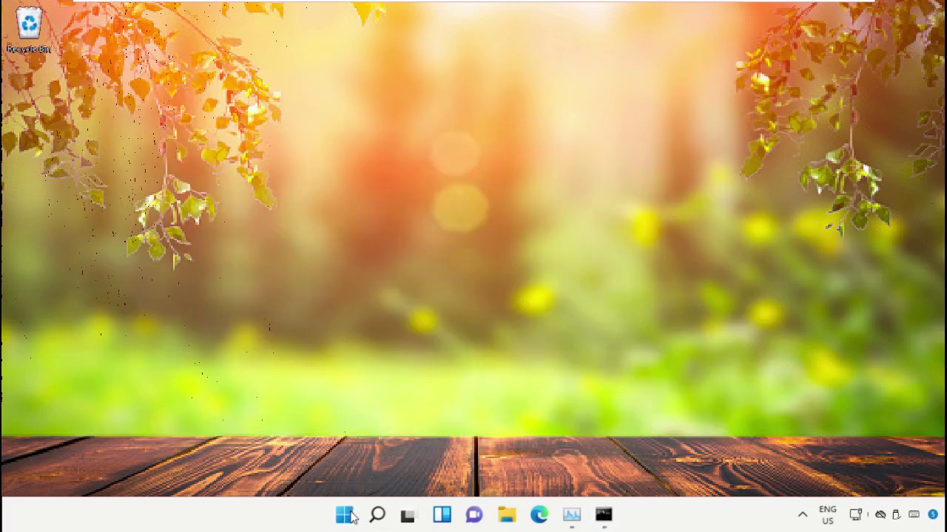
Launch Google Chrome from the Start menu search.
left_click(352, 518)
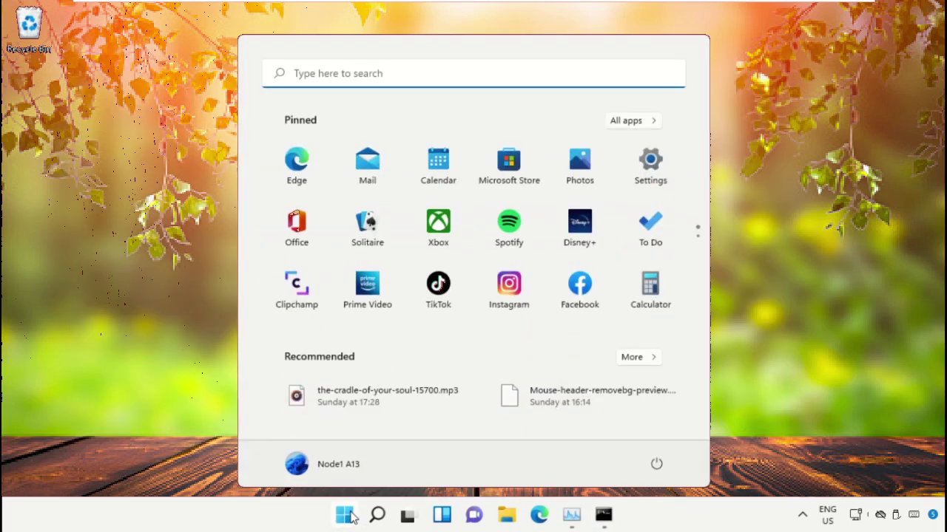
type("Chrome")
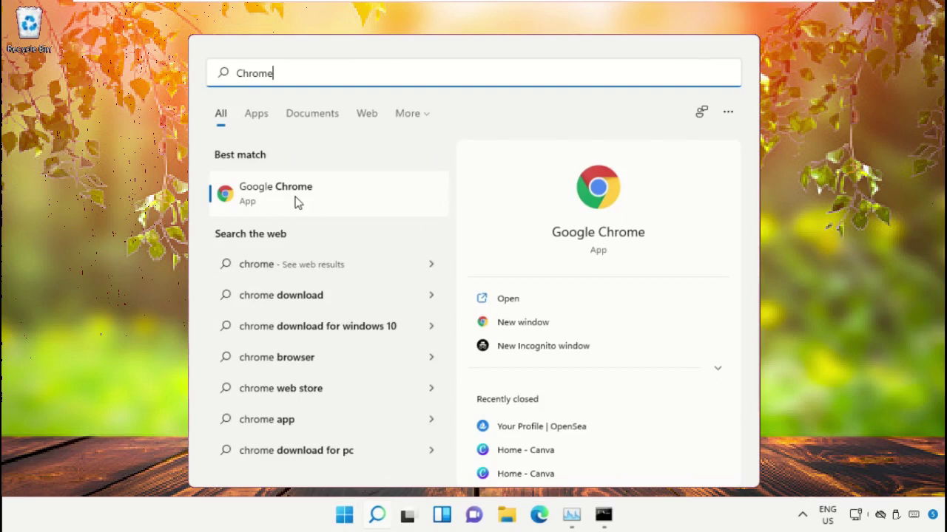
left_click(296, 196)
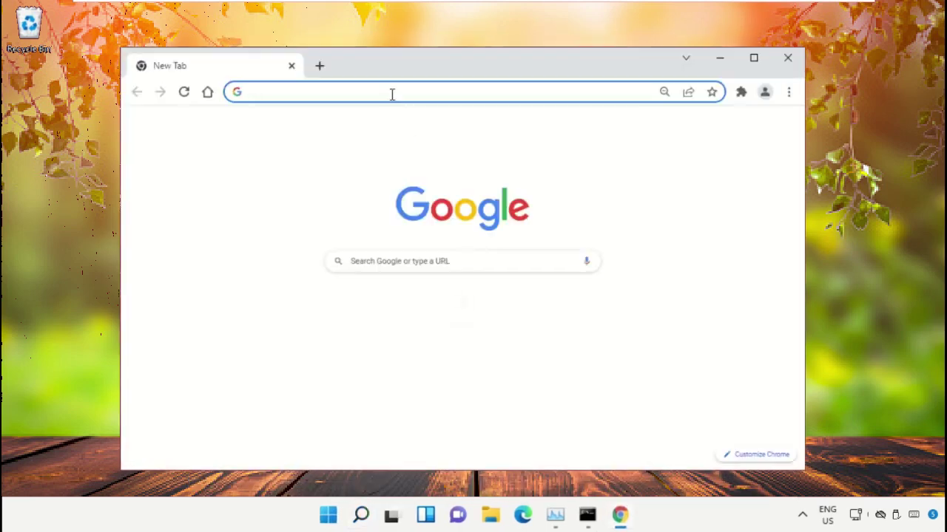
Go to google.com and search for 'hows.tech windows commands'.
type("google")
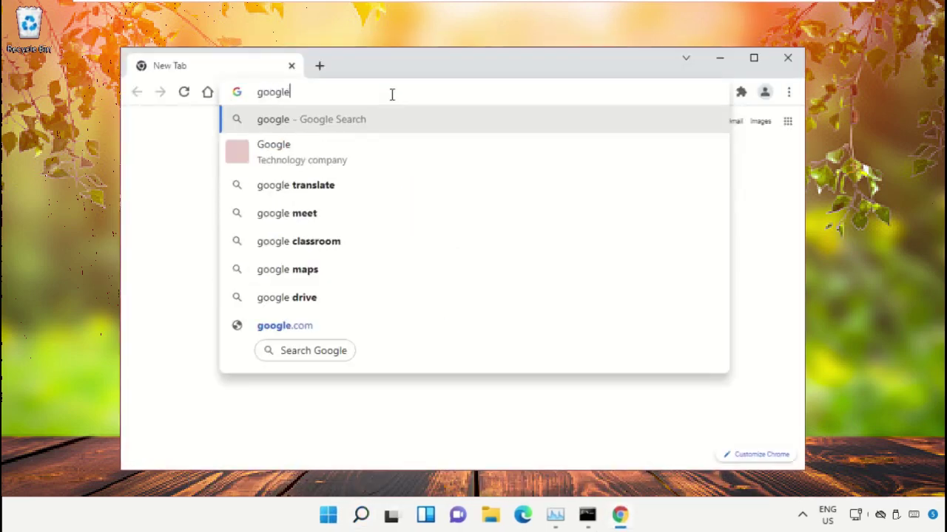
type(".com")
key("Return")
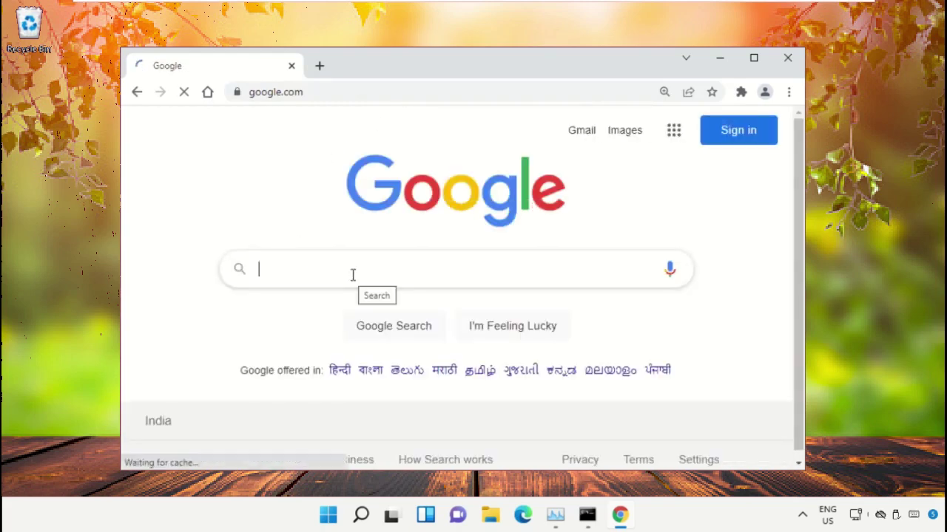
type("hows.tech")
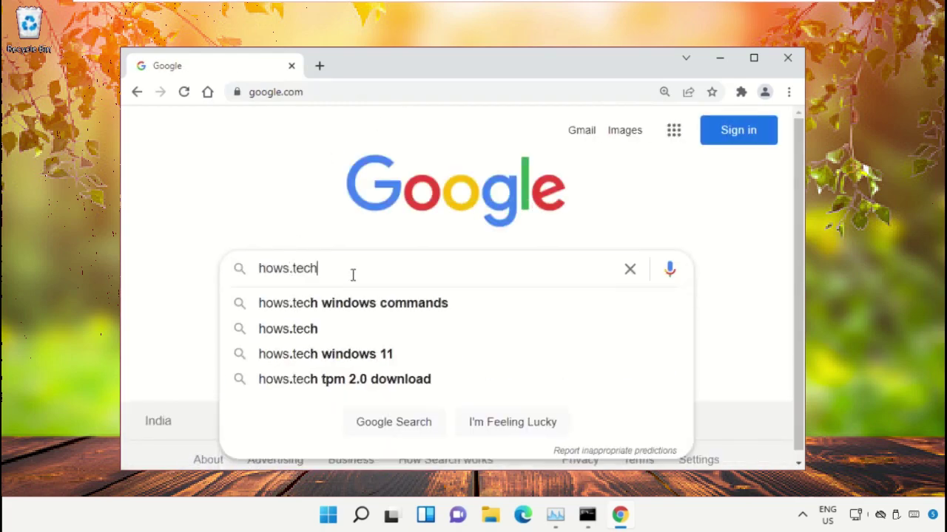
key("Down")
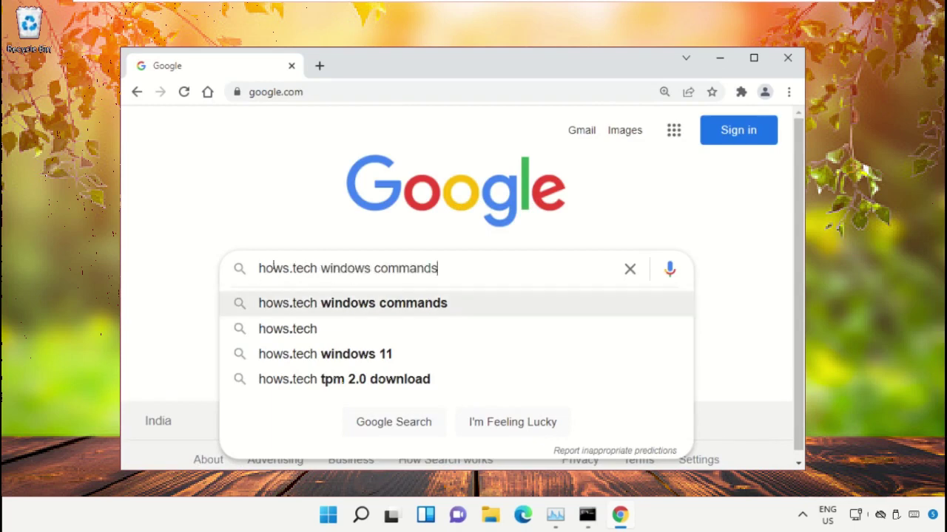
left_click(485, 303)
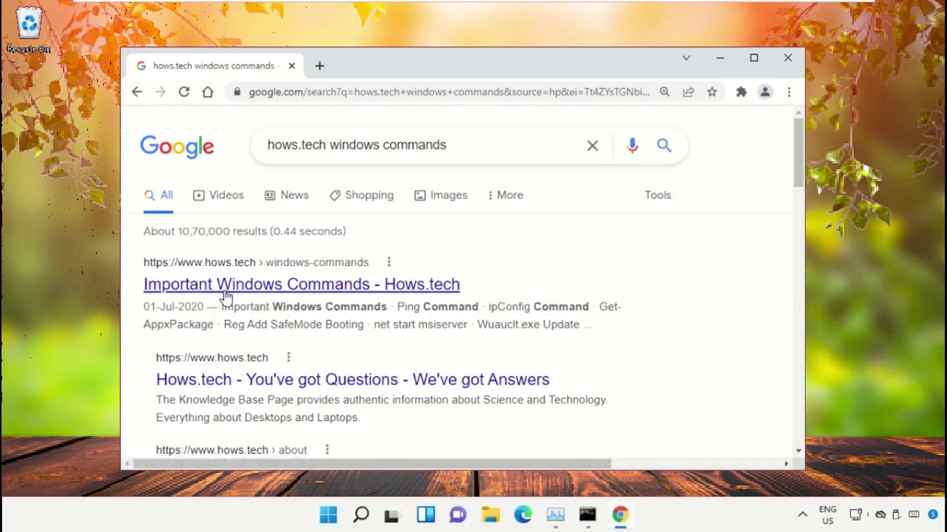
Open the hows.tech 'Important Windows Commands' page and scroll down to Command 12.
left_click(228, 291)
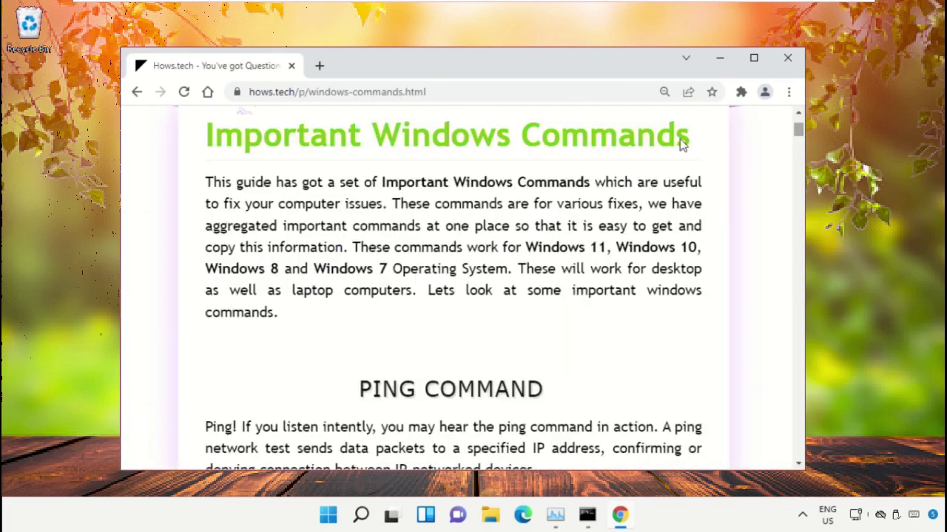
left_click_drag(703, 148, 196, 150)
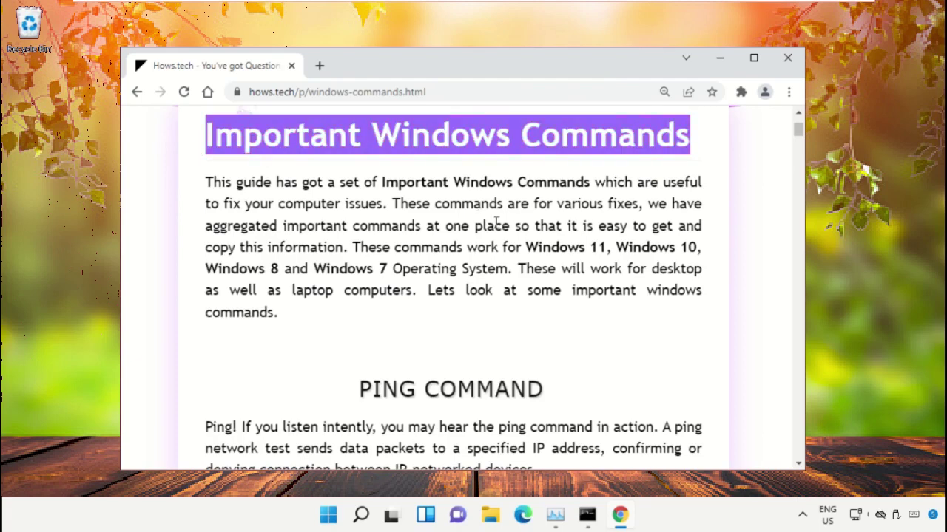
left_click(525, 219)
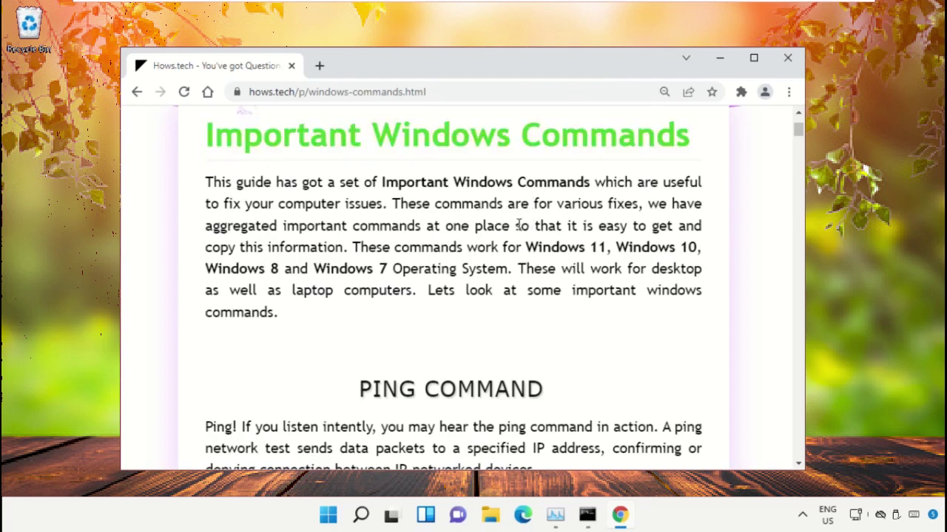
scroll(520, 225, "down", 2)
scroll(513, 230, "down", 3)
scroll(509, 235, "down", 1)
scroll(432, 229, "down", 2)
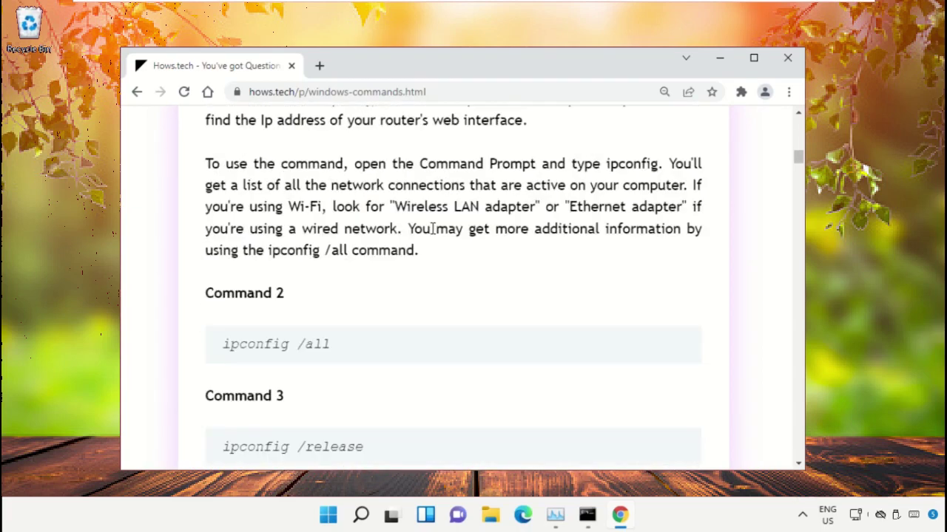
scroll(438, 228, "down", 5)
scroll(437, 234, "down", 5)
scroll(461, 218, "down", 1)
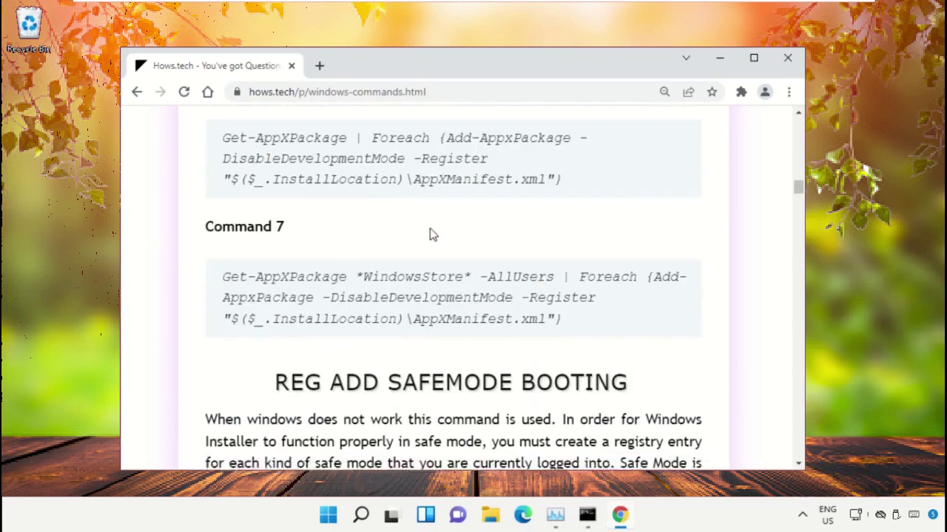
scroll(414, 236, "down", 4)
scroll(406, 248, "down", 5)
scroll(404, 246, "down", 1)
scroll(403, 250, "down", 5)
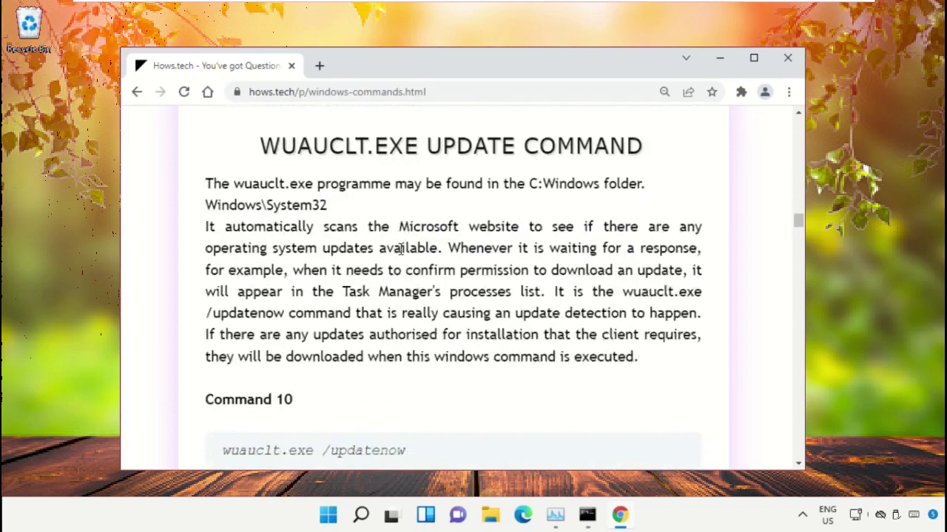
scroll(401, 255, "down", 4)
scroll(399, 255, "down", 4)
scroll(311, 262, "down", 1)
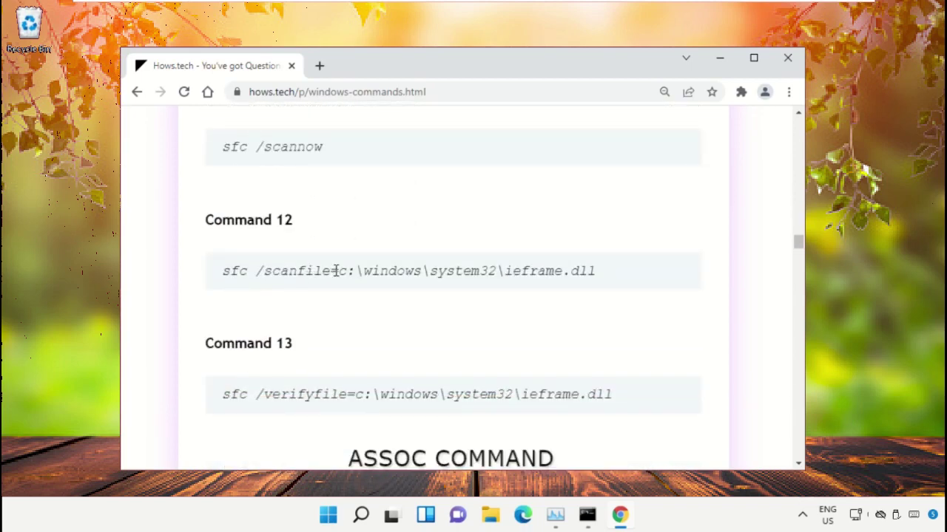
Copy the Command 12 sfc /scanfile line.
triple_click(336, 271)
left_click(479, 284)
triple_click(376, 271)
right_click(376, 272)
left_click(411, 285)
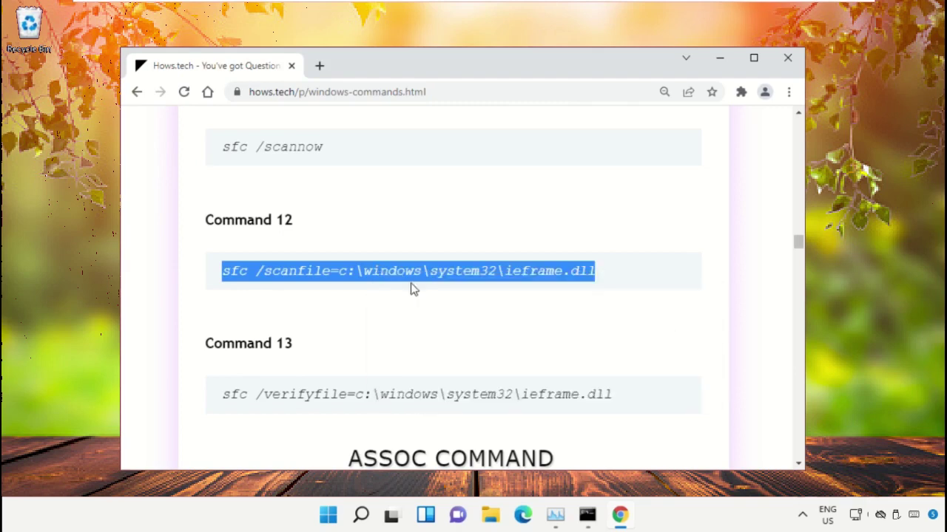
Run sfc /scanfile=c:\windows\system32\ieframe.dll in the admin Command Prompt.
left_click(587, 515)
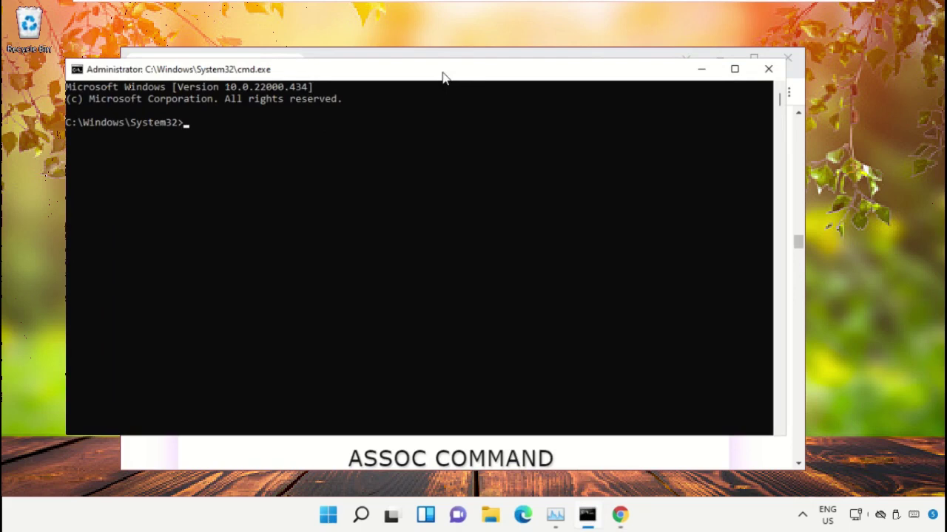
left_click_drag(443, 77, 486, 93)
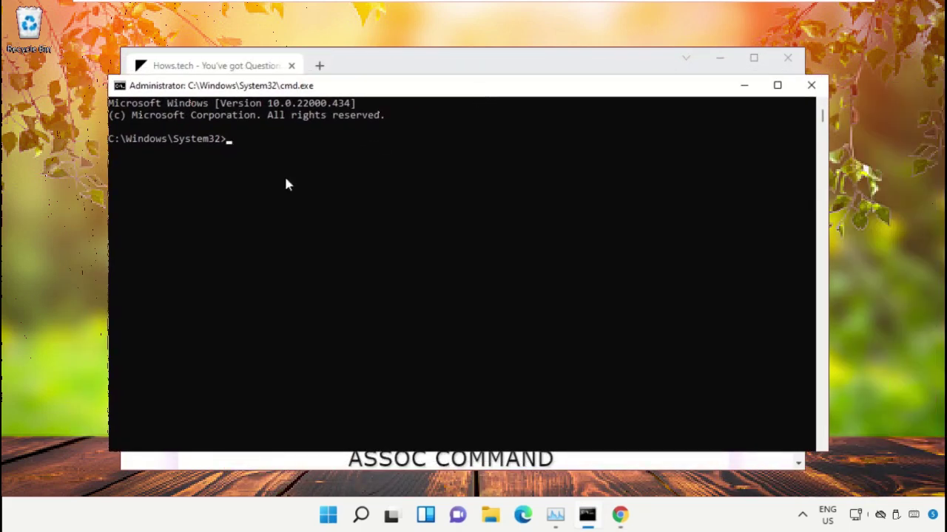
type("sfc /scanfile=c:\\windows\\system32\\ieframe.dll")
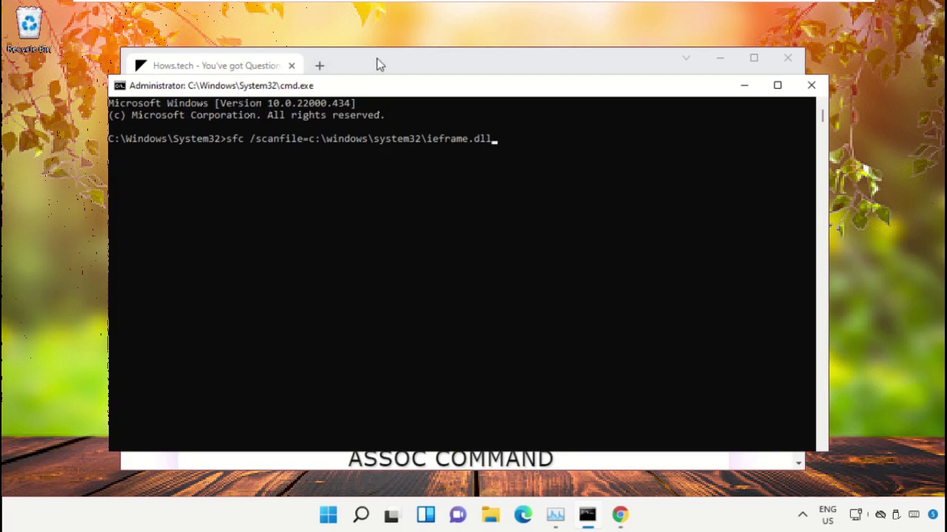
key("Return")
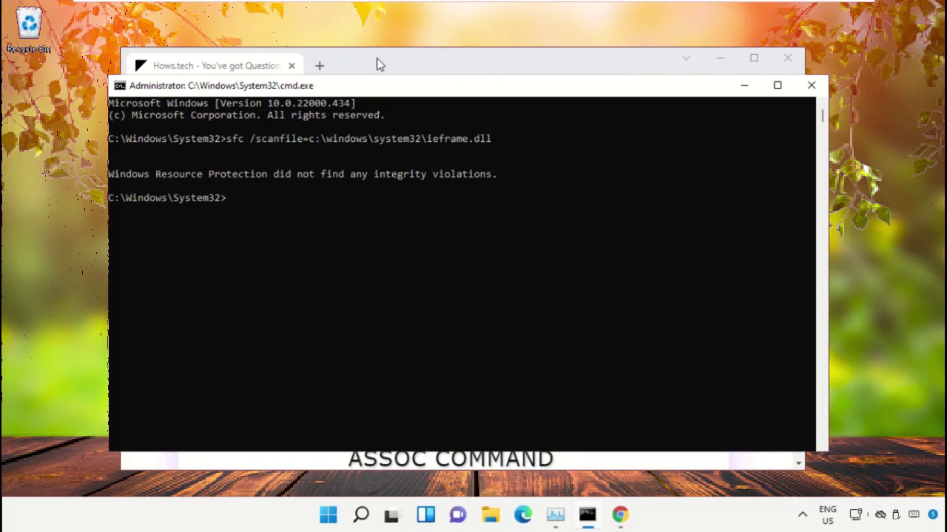
Copy the Command 13 sfc /verifyfile line from the hows.tech page.
left_click(377, 63)
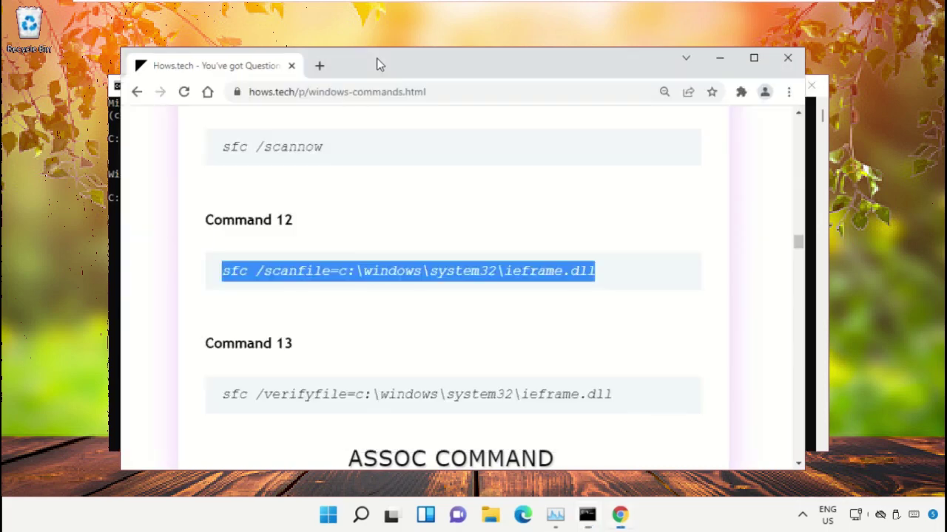
scroll(347, 197, "down", 1)
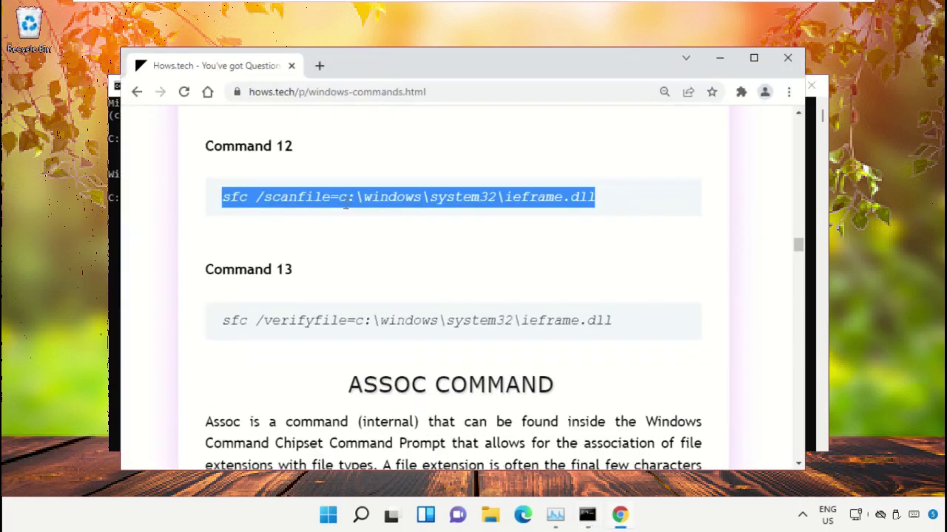
triple_click(306, 325)
right_click(307, 325)
left_click(372, 339)
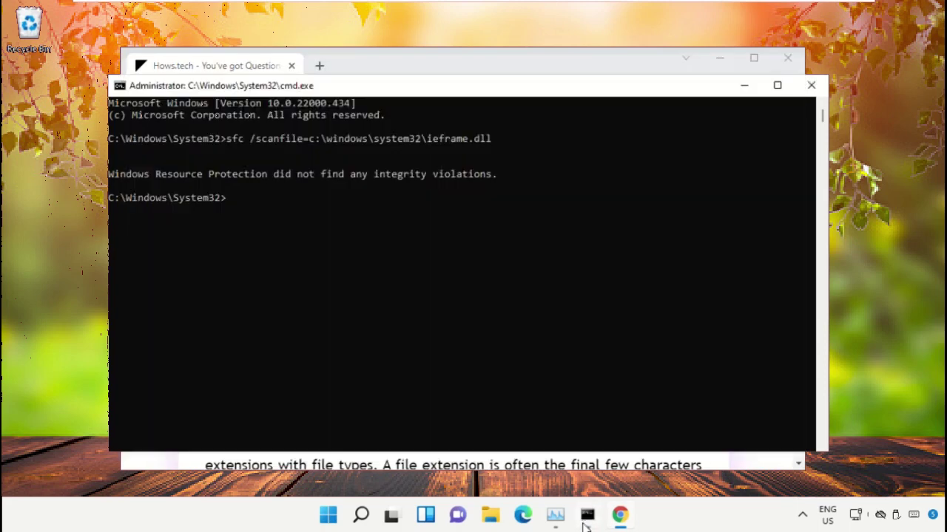
Paste and run the sfc /verifyfile command in the Command Prompt.
left_click(587, 515)
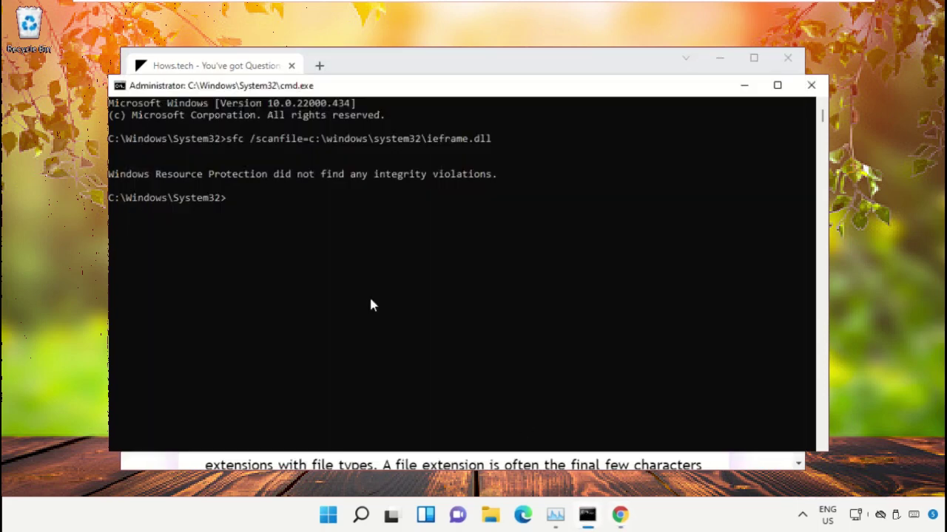
right_click(273, 225)
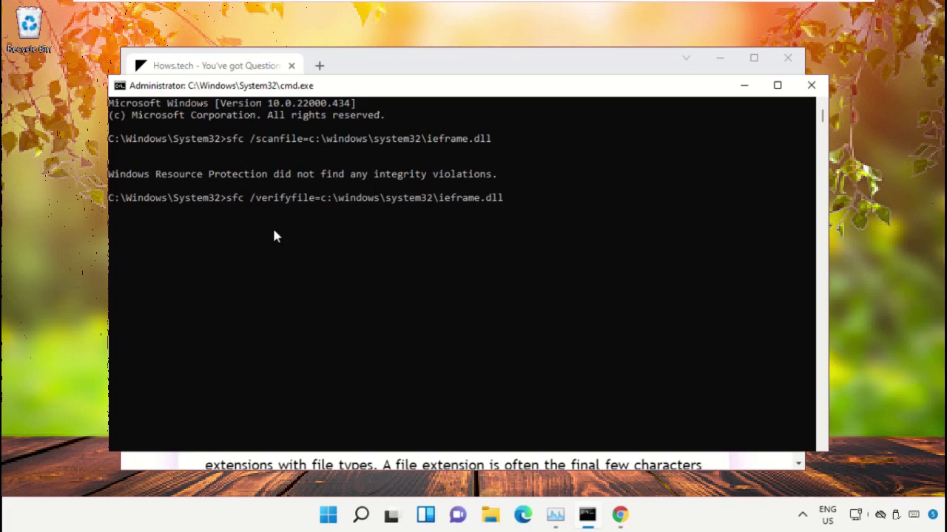
key("Return")
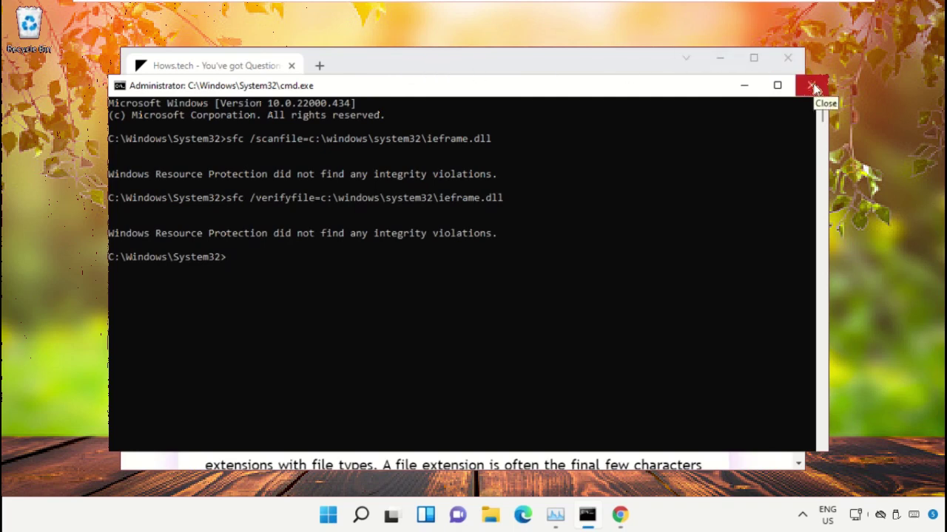
Close the Command Prompt, minimize Chrome, and launch Device Manager from the quick menu.
left_click(814, 88)
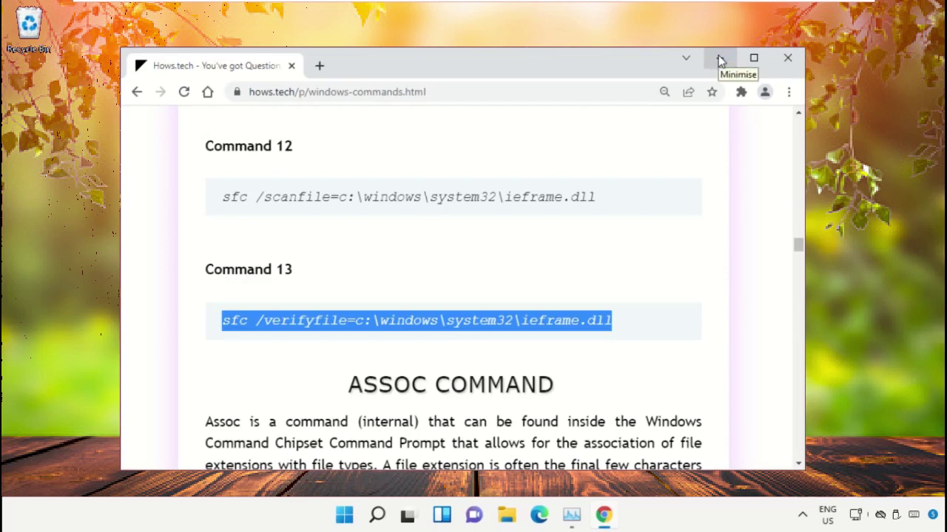
left_click(721, 59)
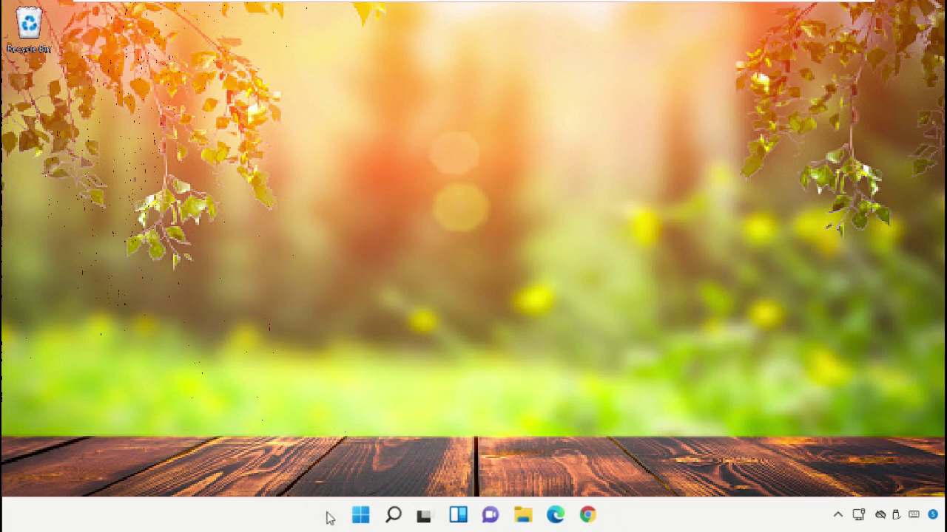
right_click(360, 516)
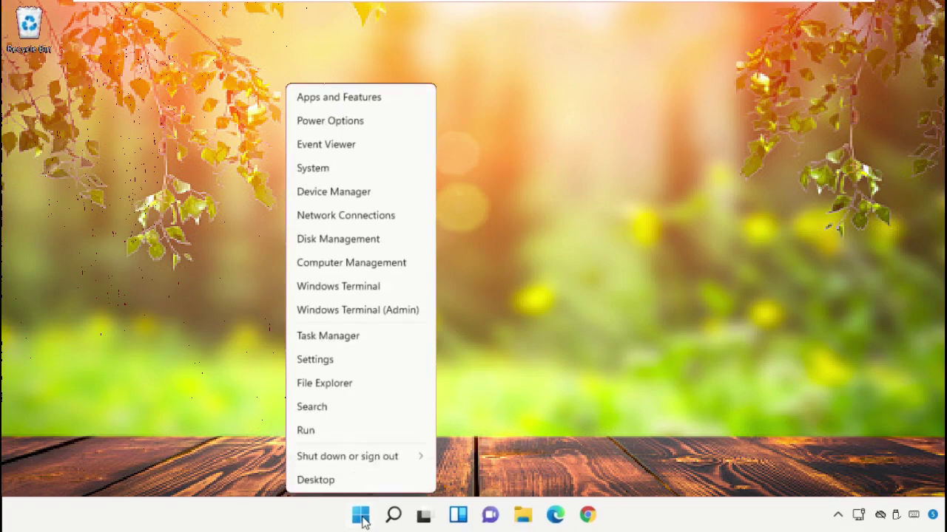
left_click(356, 196)
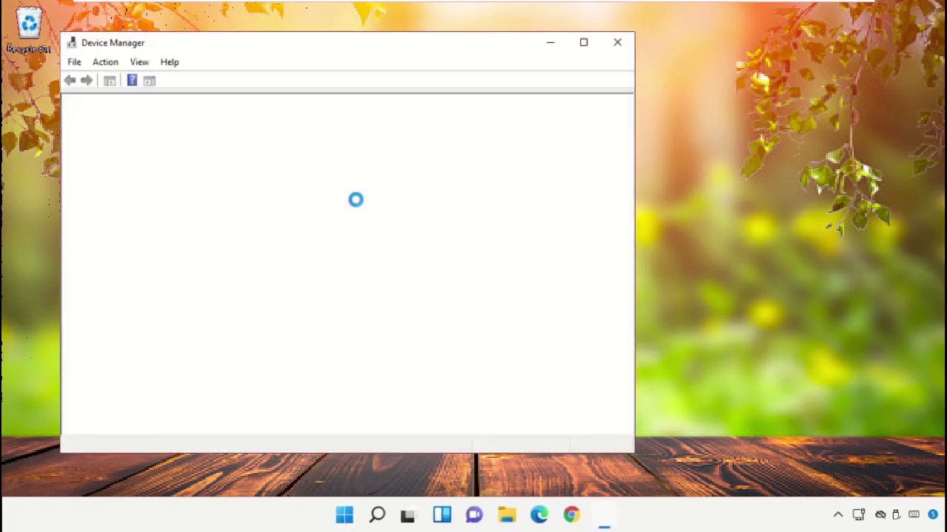
mouse_move(425, 52)
left_mouse_down()
mouse_move(447, 59)
mouse_move(596, 40)
left_mouse_up()
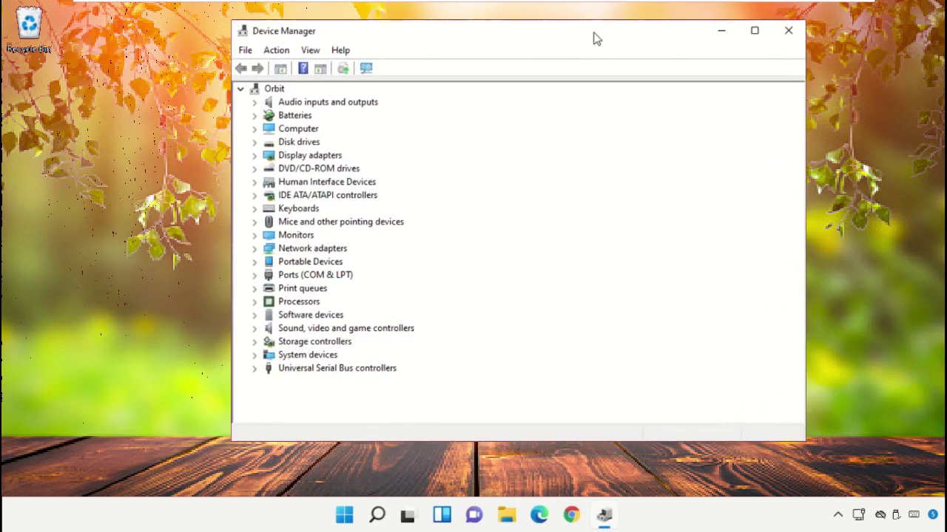
Search automatically for a Microsoft Basic Display Adapter driver, then through Windows Update.
left_click(279, 157)
left_click(257, 159)
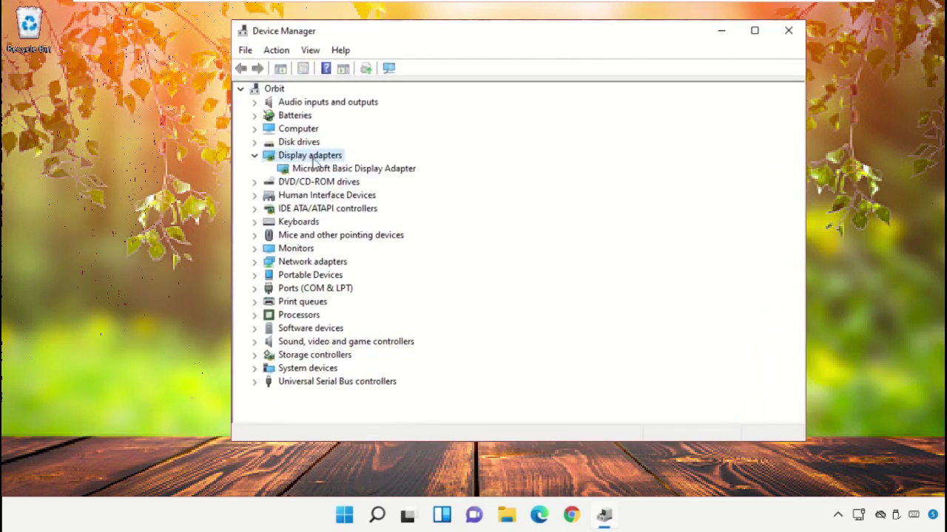
left_click(331, 171)
right_click(331, 170)
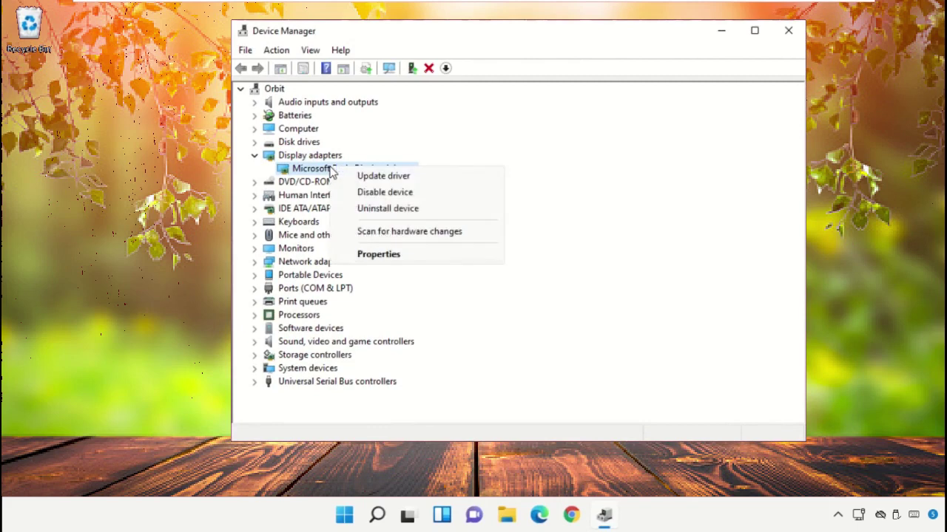
left_click(374, 179)
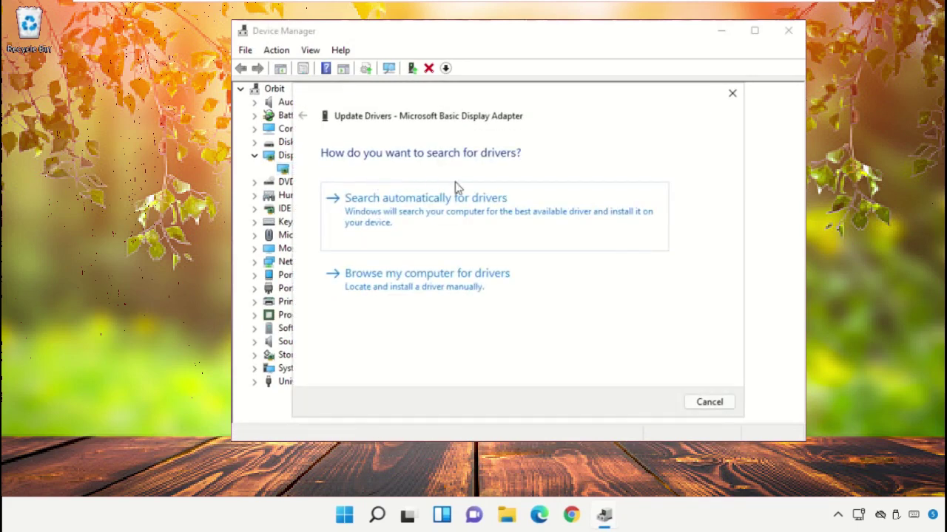
left_click(464, 215)
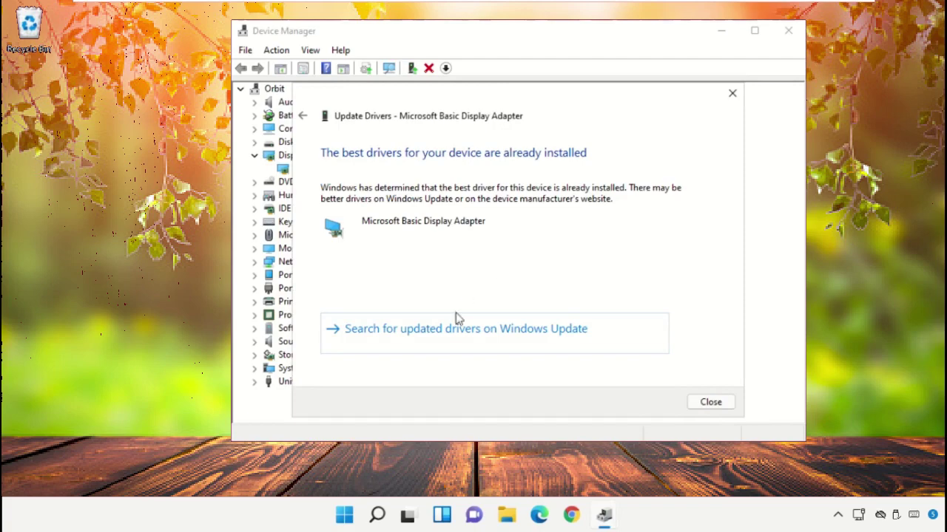
left_click(454, 335)
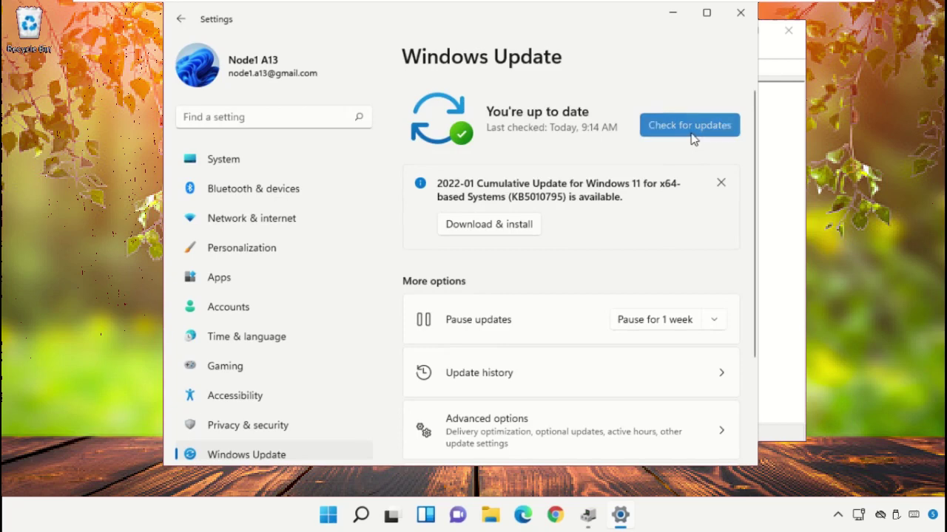
Run Check for updates, dismiss the cumulative update notice, and close Settings and Device Manager.
left_click(690, 132)
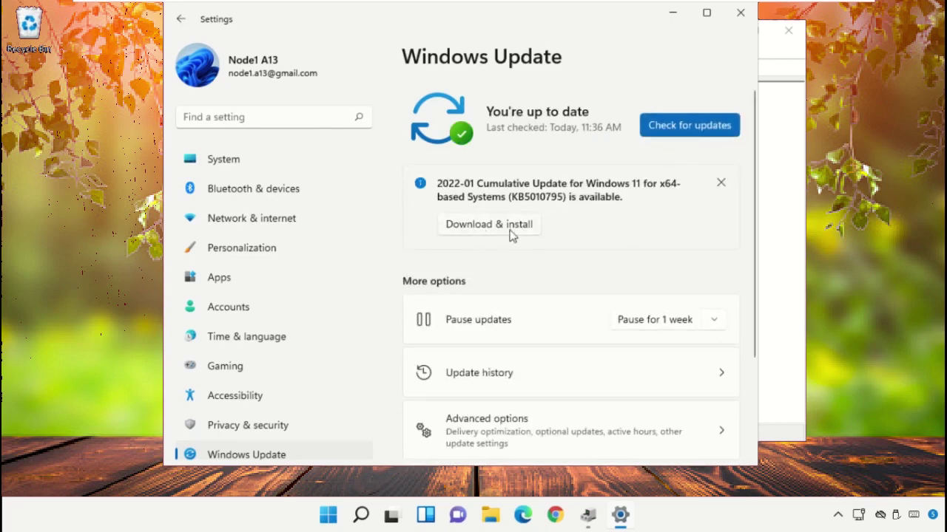
left_click(722, 183)
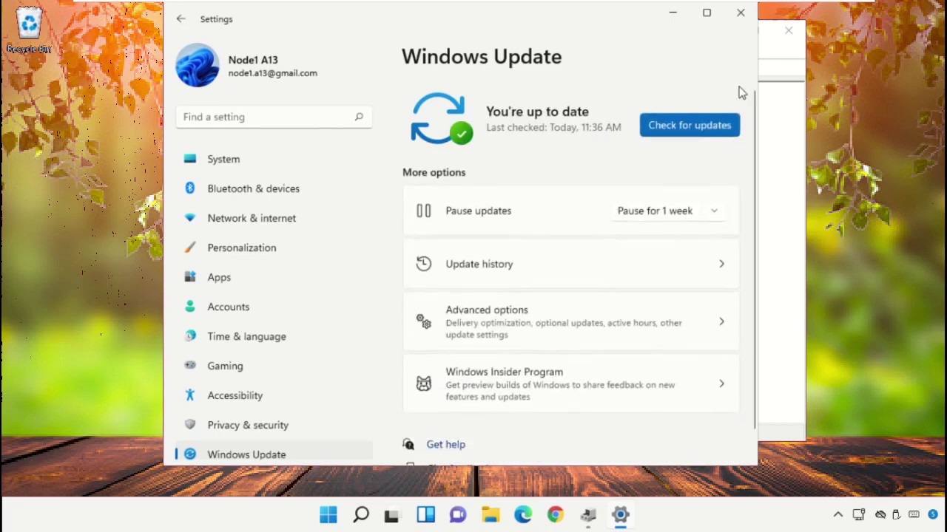
left_click(741, 14)
left_click(786, 33)
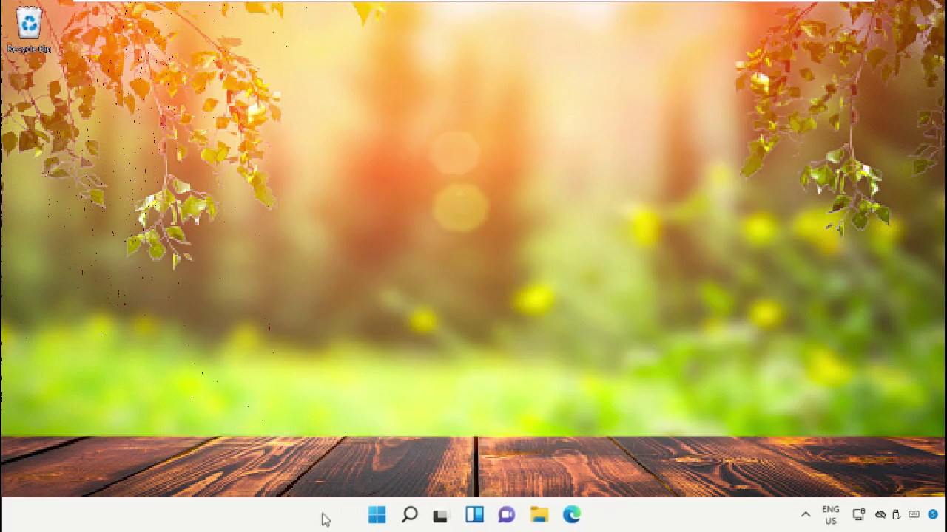
Launch Command Prompt as administrator from Windows search, accepting the UAC prompt.
left_click(408, 517)
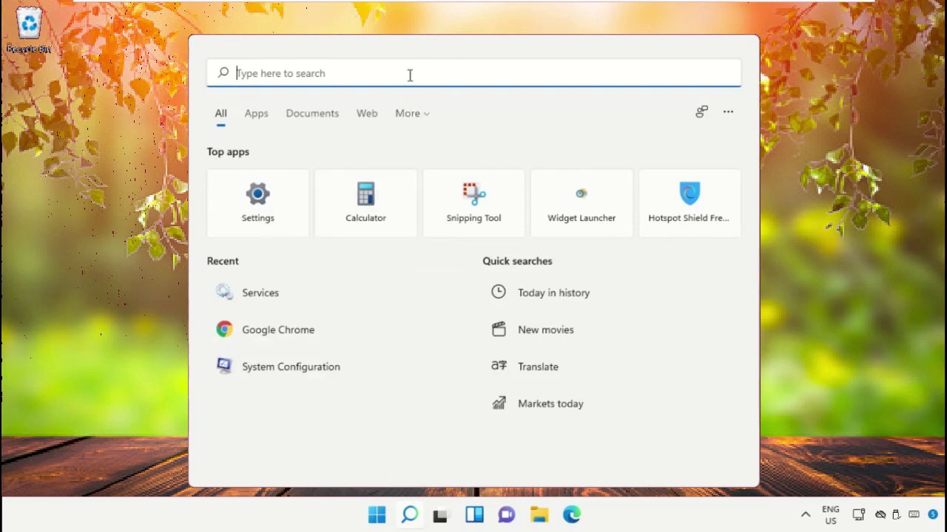
type("Cmd")
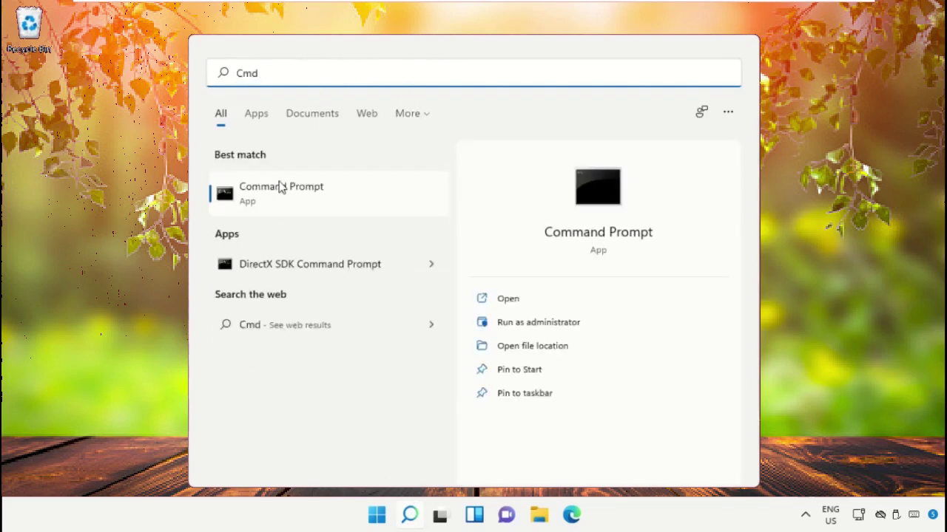
right_click(279, 186)
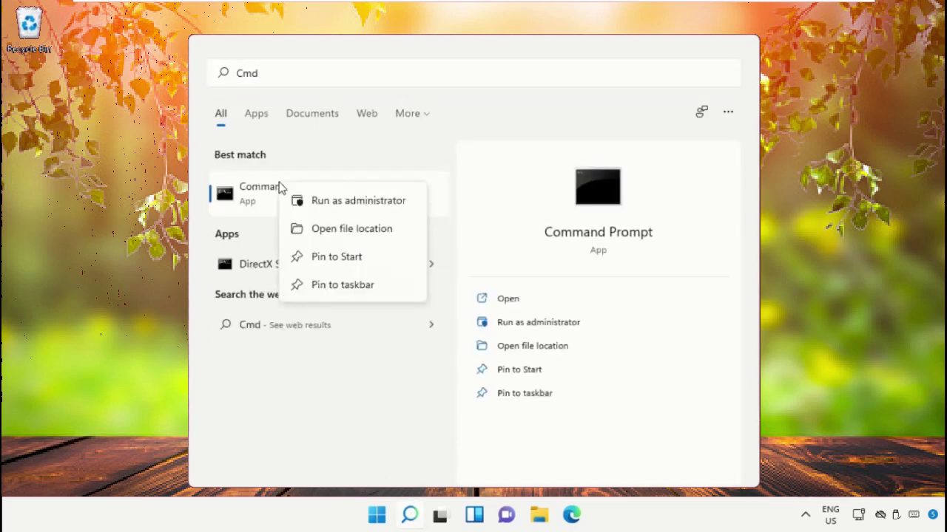
left_click(358, 207)
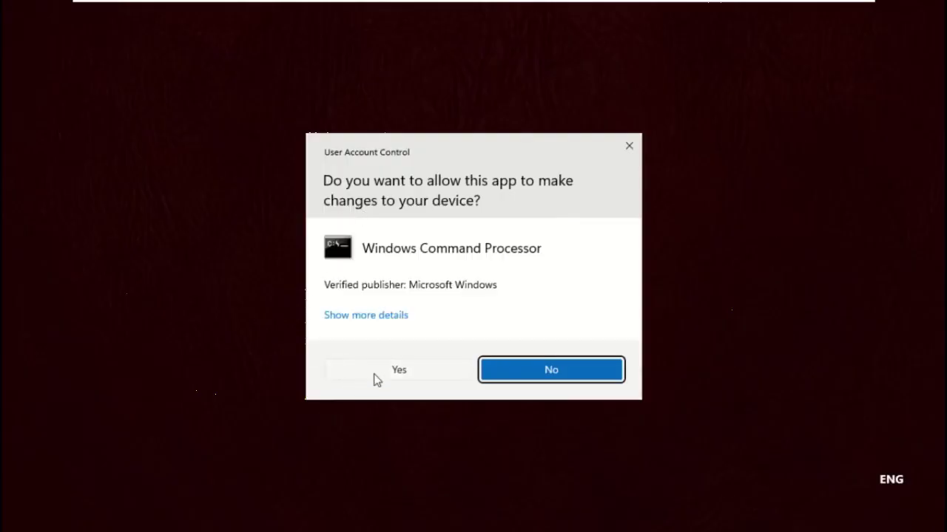
left_click(376, 374)
Run sfc /scannow to find and repair corrupt system files.
left_click_drag(519, 80, 578, 65)
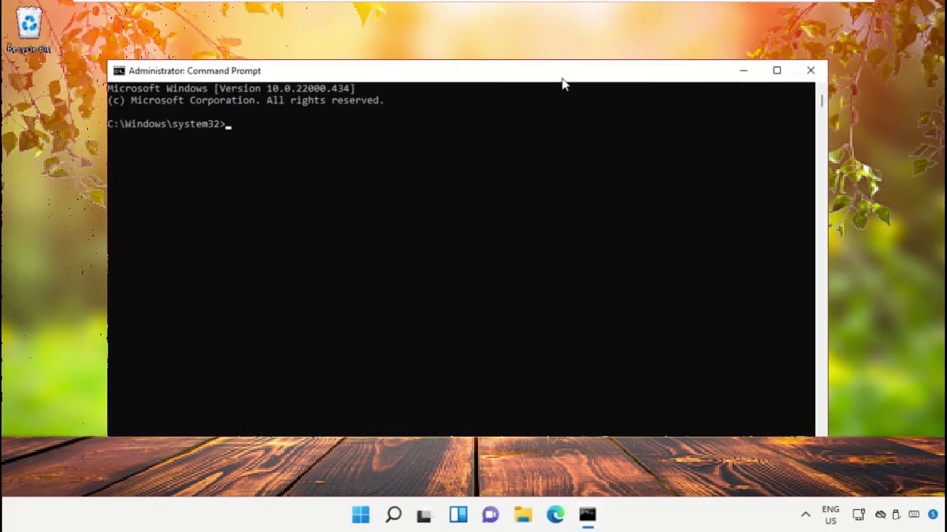
type("sfc /")
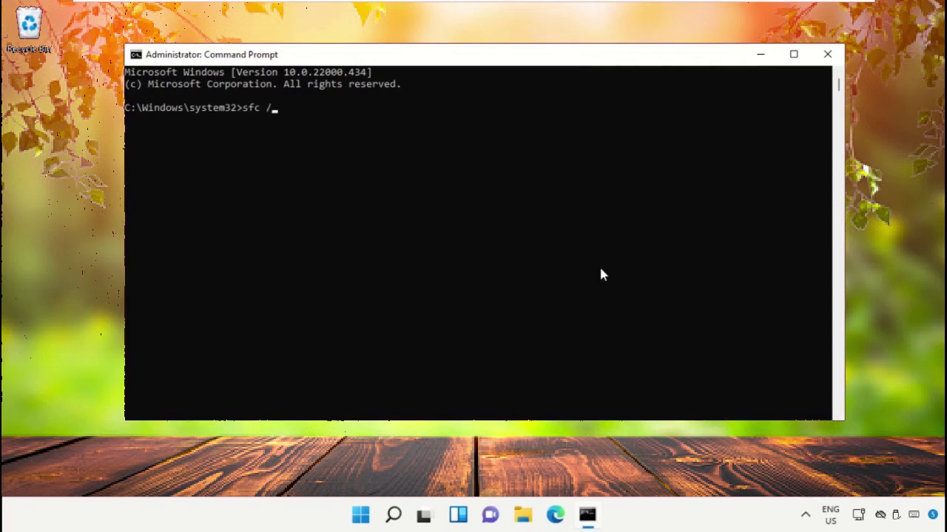
type("scannow")
key("Return")
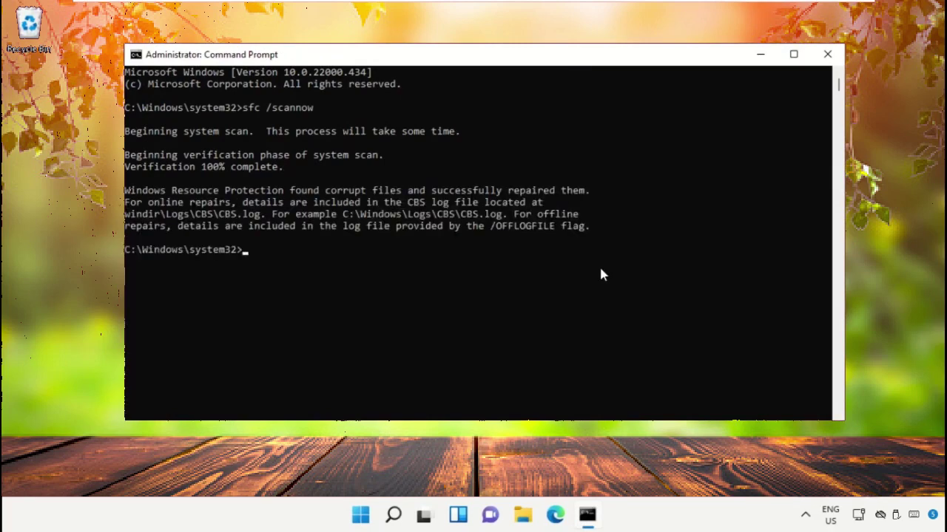
Close the old Command Prompt and open a fresh one from Windows search.
left_click(827, 54)
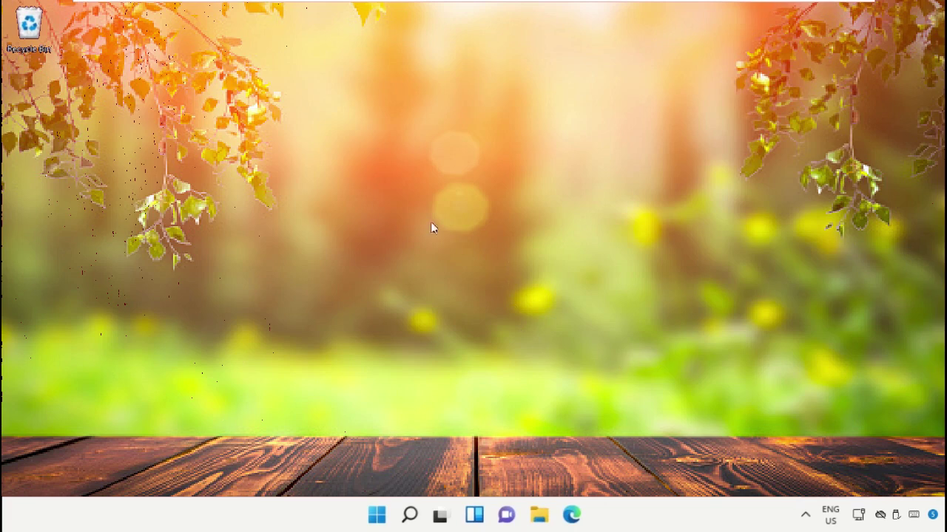
left_click(409, 516)
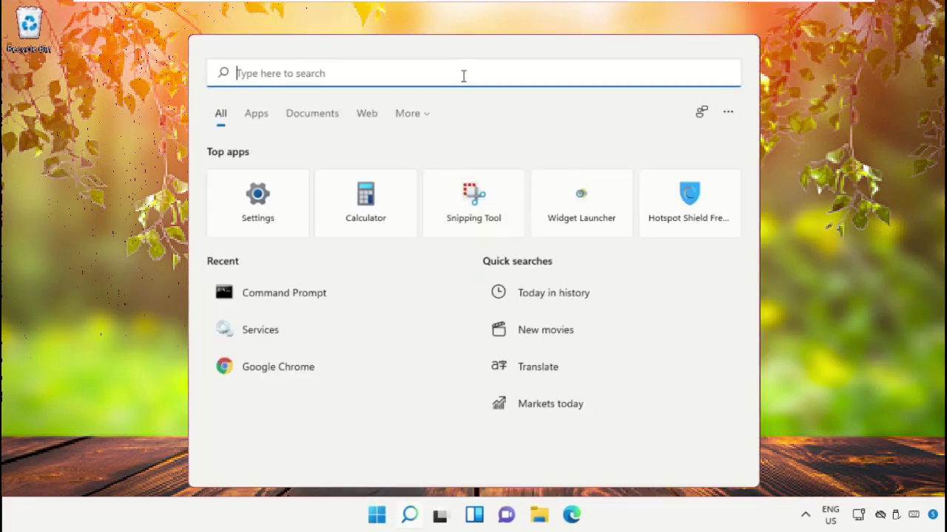
type("Cmd")
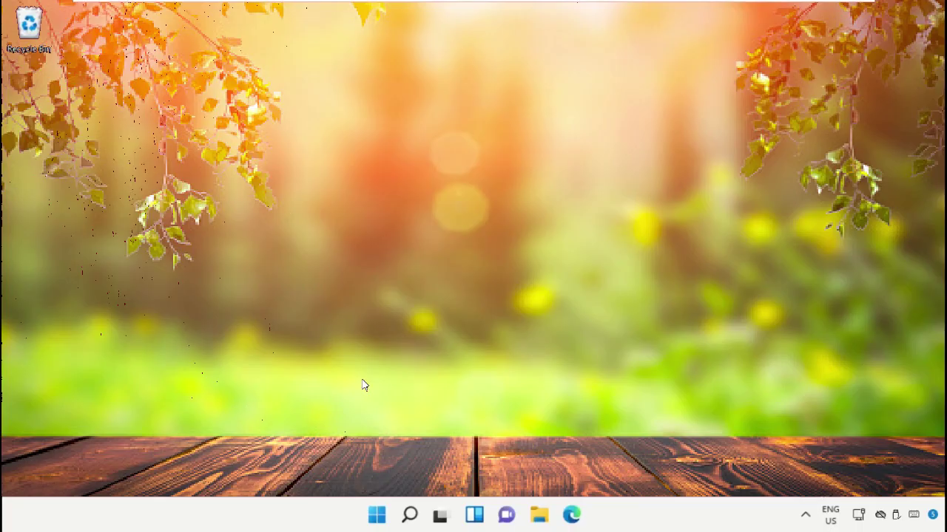
left_click_drag(396, 38, 487, 53)
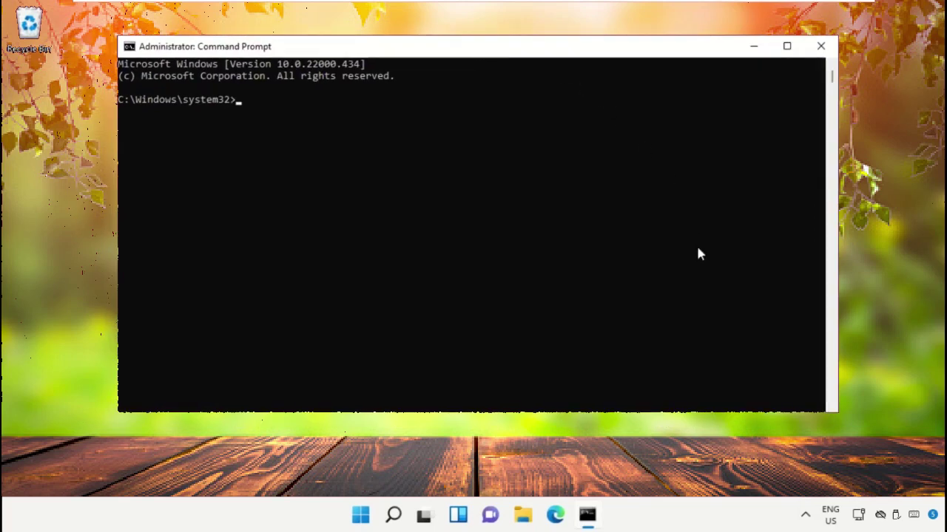
Run DISM /Online /Cleanup-Image /ScanHealth, then DISM /Online /Cleanup-Image /RestoreHealth.
type("DISM /O")
type("nline /Cleanup-image /ScanHea")
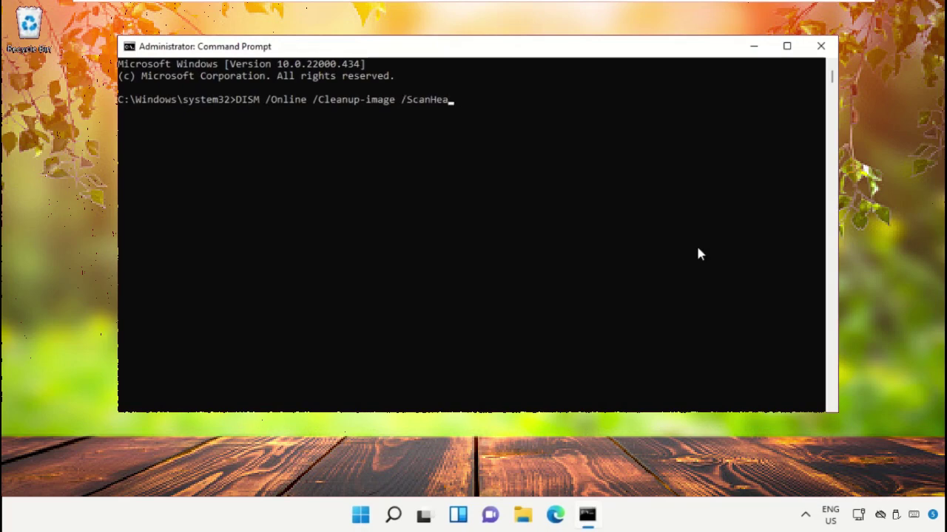
type("lth")
key("Return")
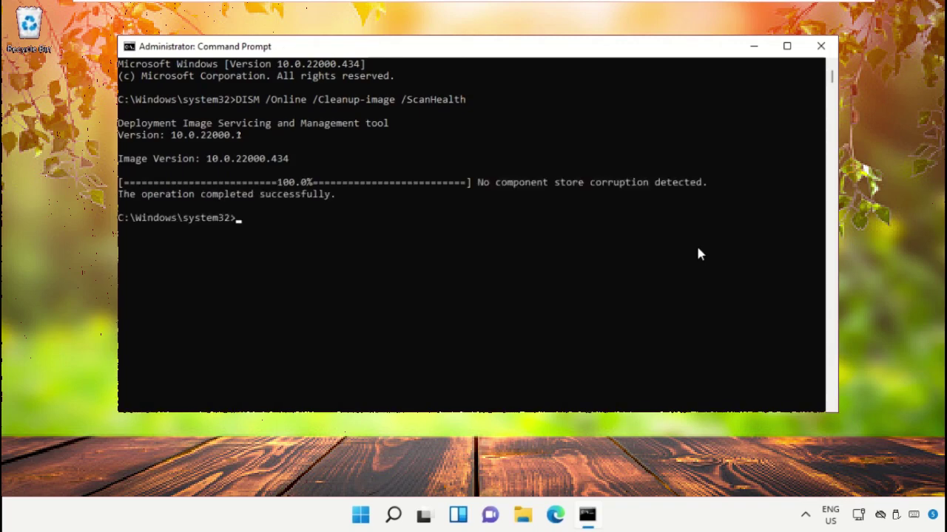
type("DISM/Online /Cleanup-")
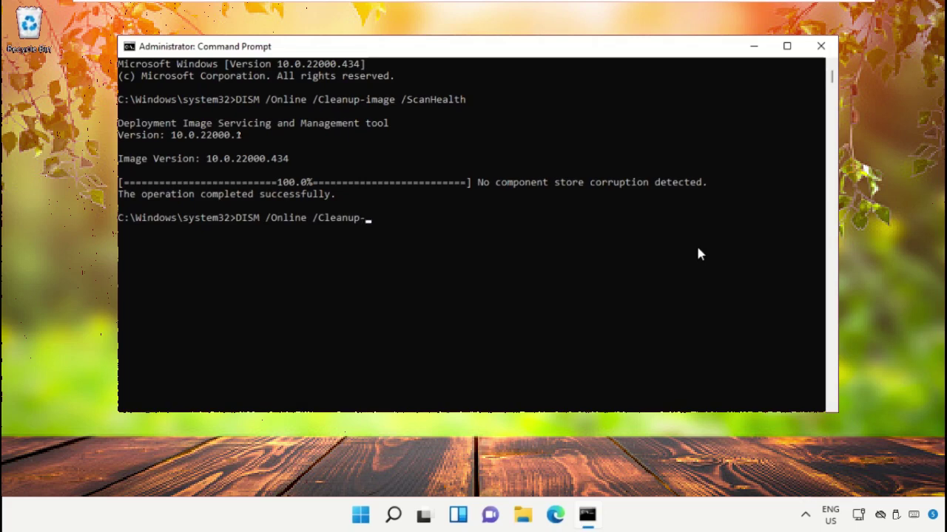
type("Image /RestoreHealth")
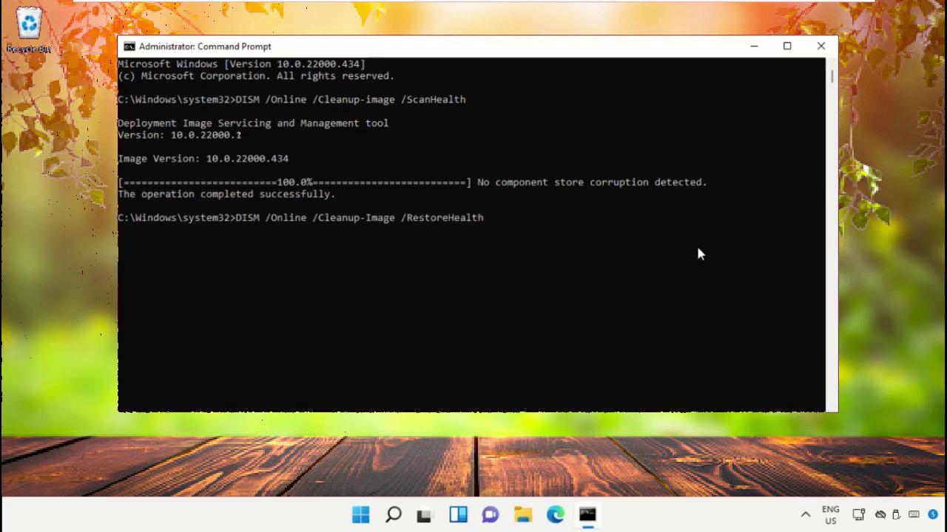
key("Return")
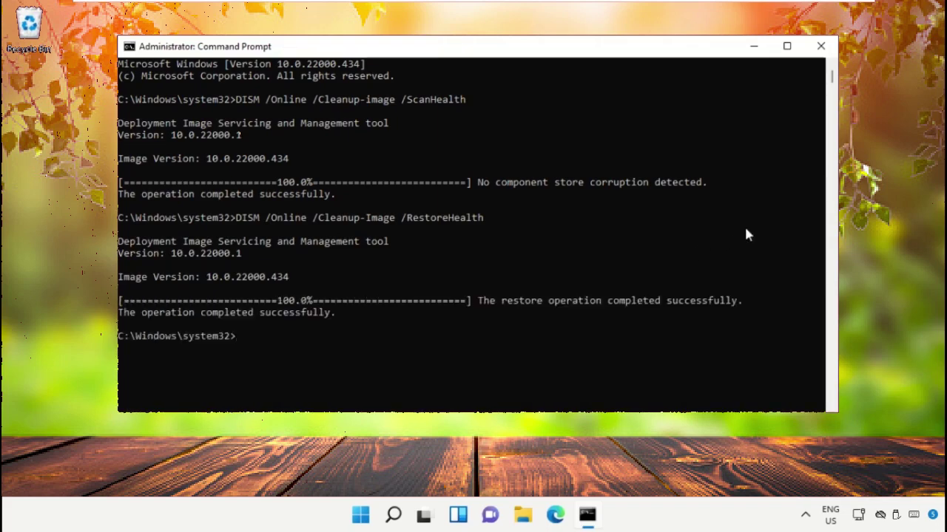
Close Command Prompt and choose Restart from the Start menu's power options.
left_click(820, 46)
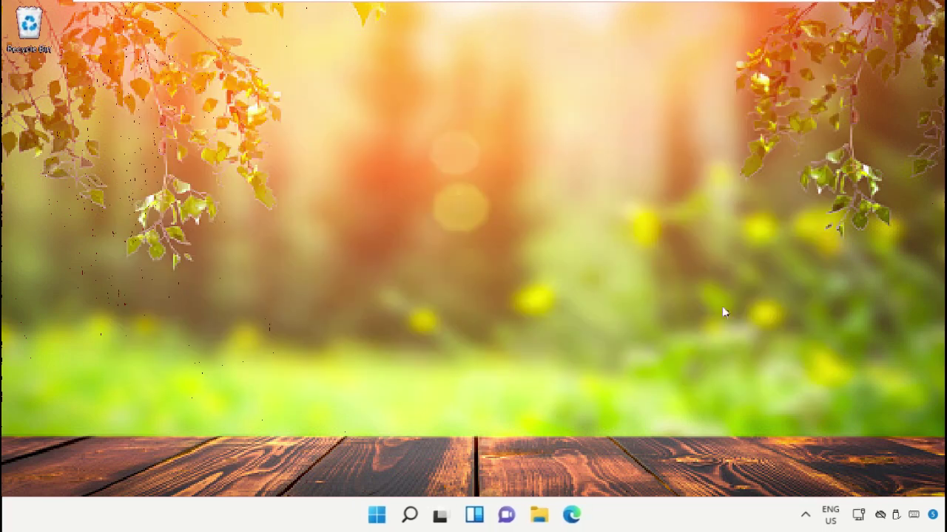
left_click(376, 515)
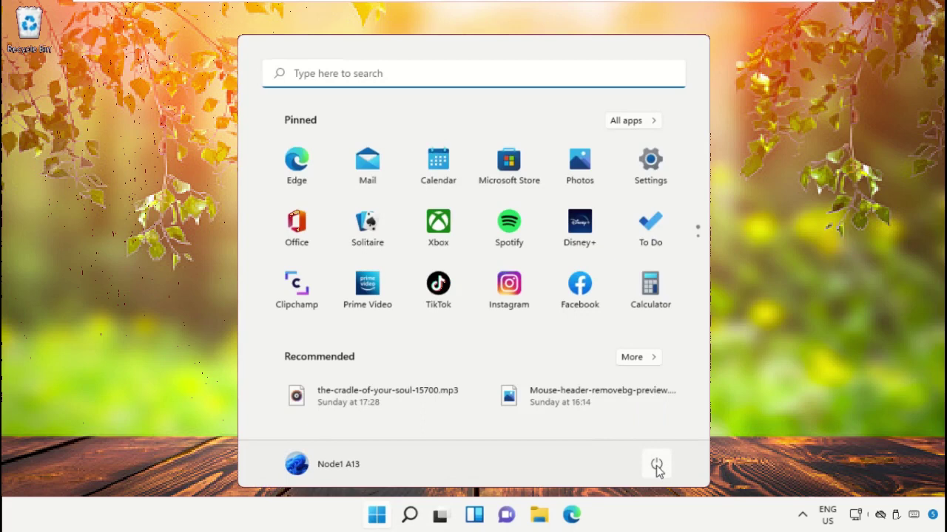
left_click(656, 463)
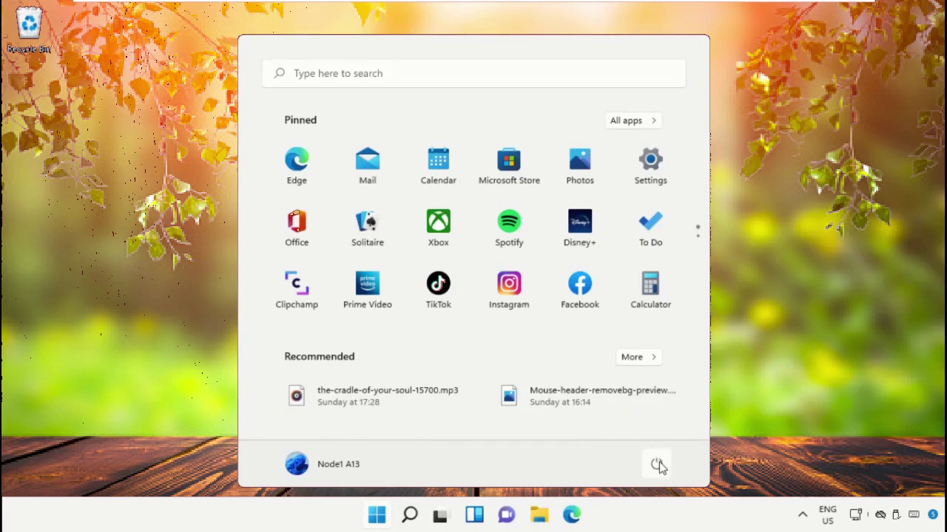
left_click(657, 464)
left_click(658, 436)
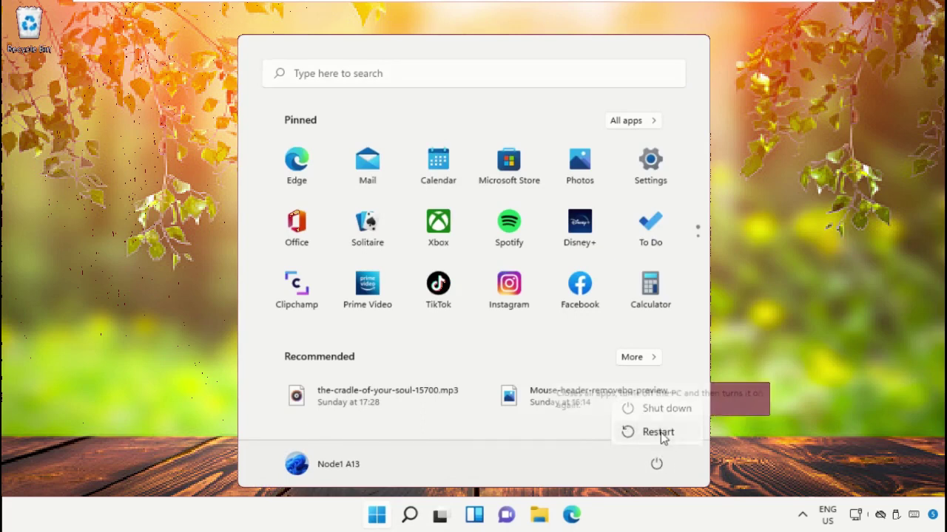